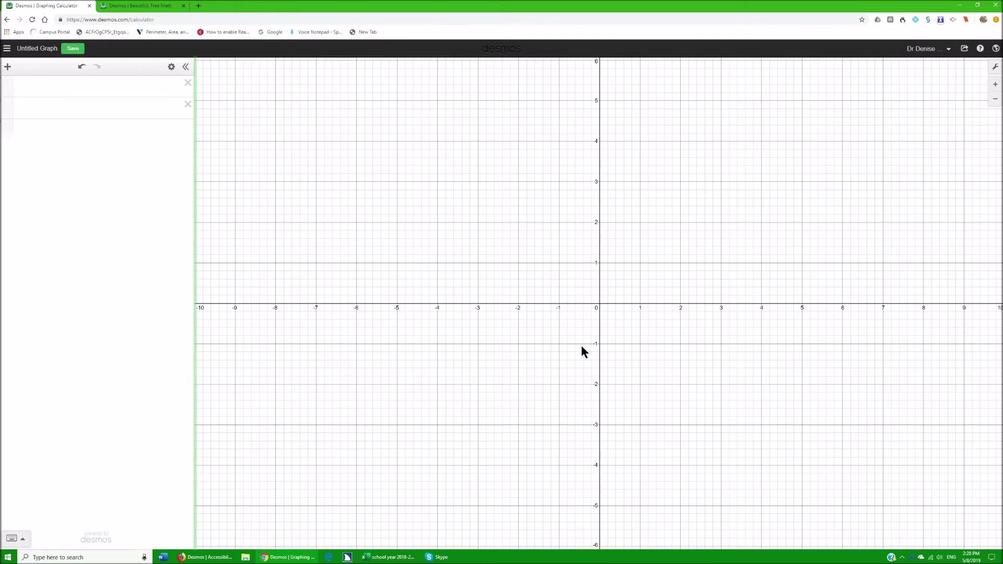
- Start a new blank graph from the saved graphs list
key("ctrl+o")
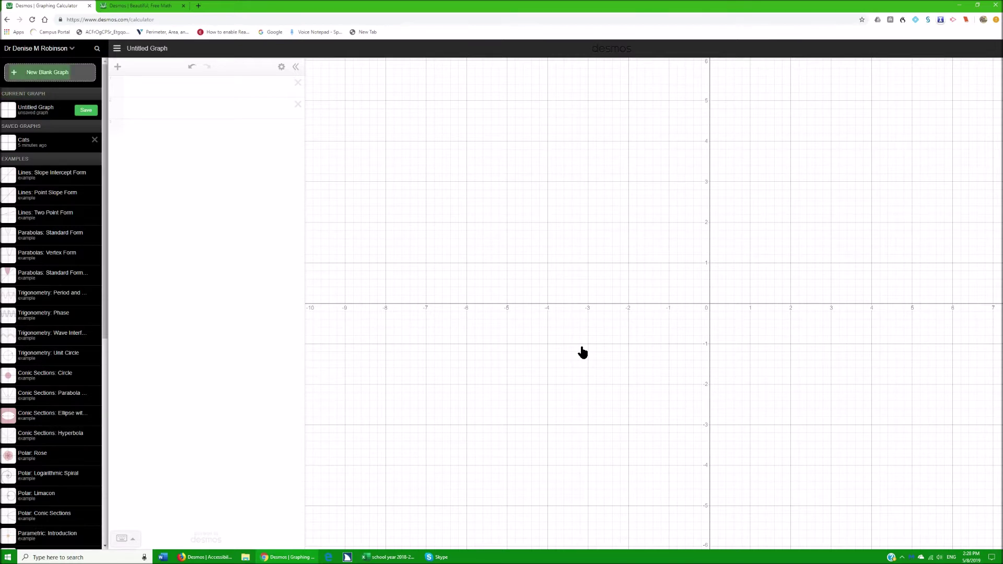
key("Return")
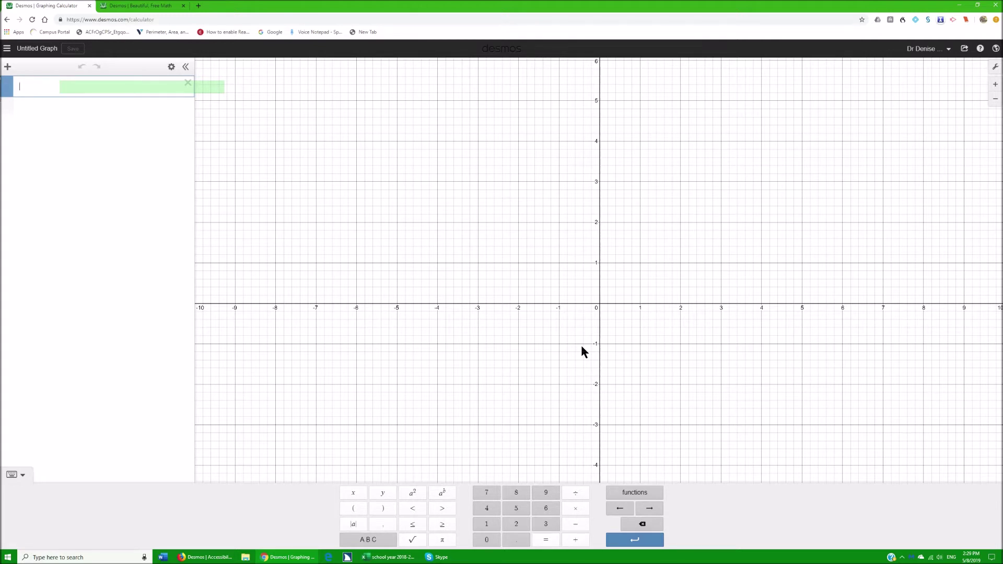
- Magnify the calculator page with the browser zoom and restore it to the default size
key("ctrl+plus")
key("ctrl+plus")
key("ctrl+plus")
key("ctrl+plus")
key("ctrl+plus")
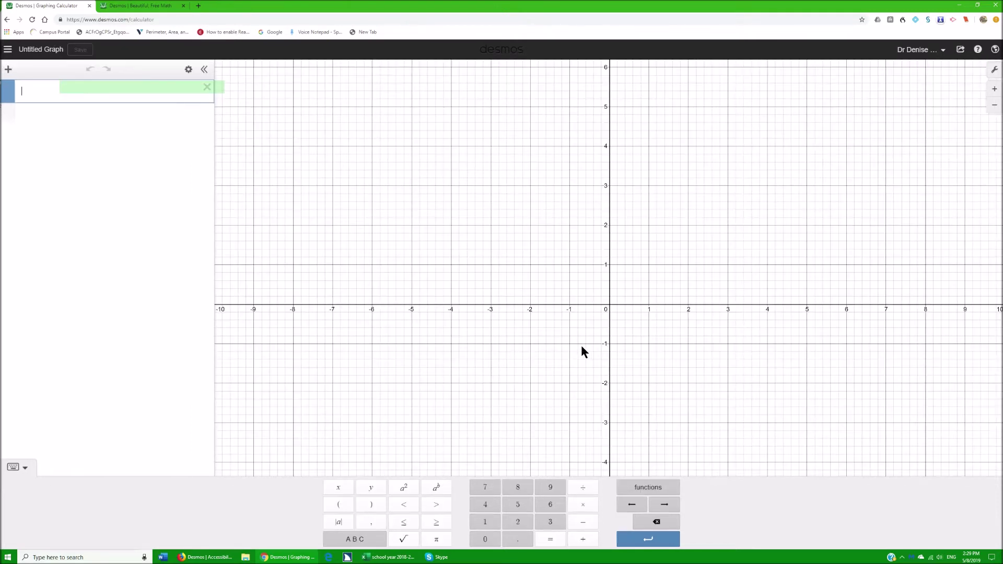
key("ctrl+plus")
key("ctrl+plus")
key("ctrl+plus")
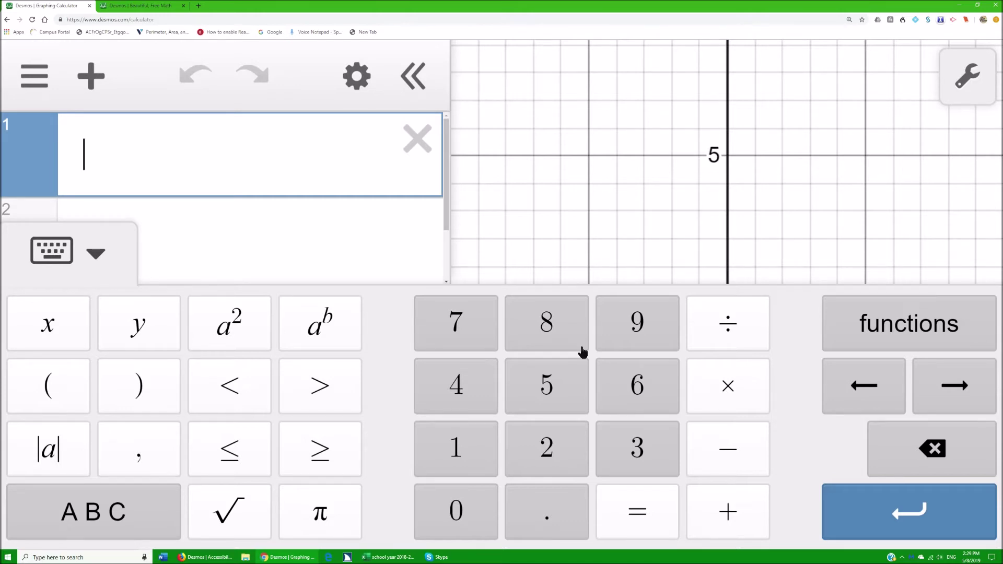
key("ctrl+0")
key("ctrl+0")
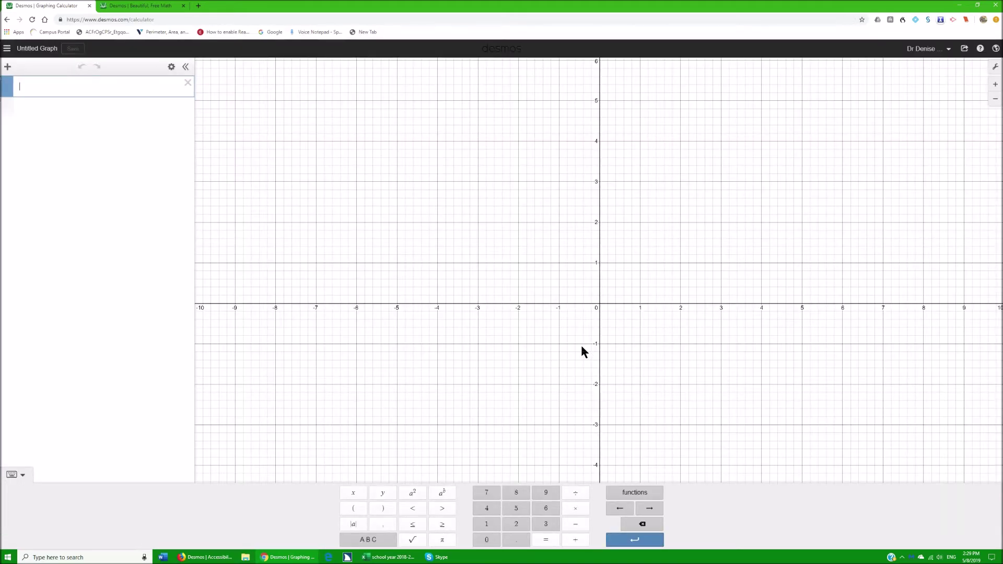
- Use the screen reader's form field list to reach the graph title and save the graph as "So much Fun"
key("Insert+F5")
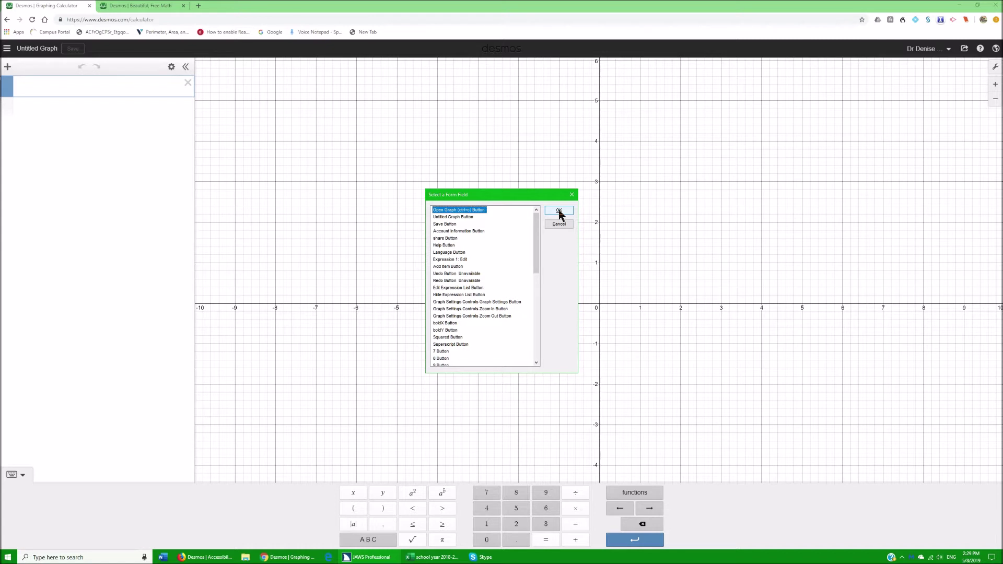
key("Down")
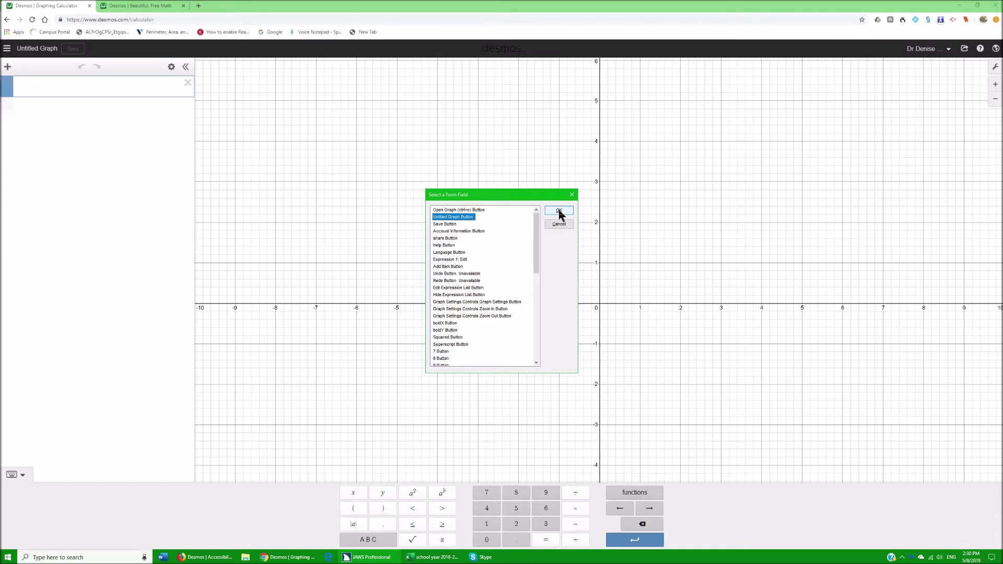
left_click(559, 211)
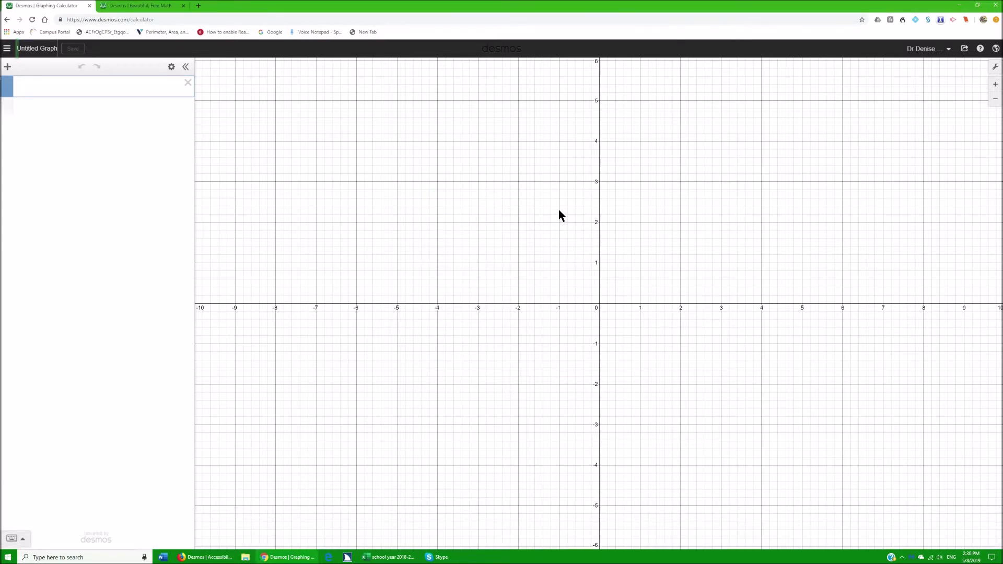
key("Return")
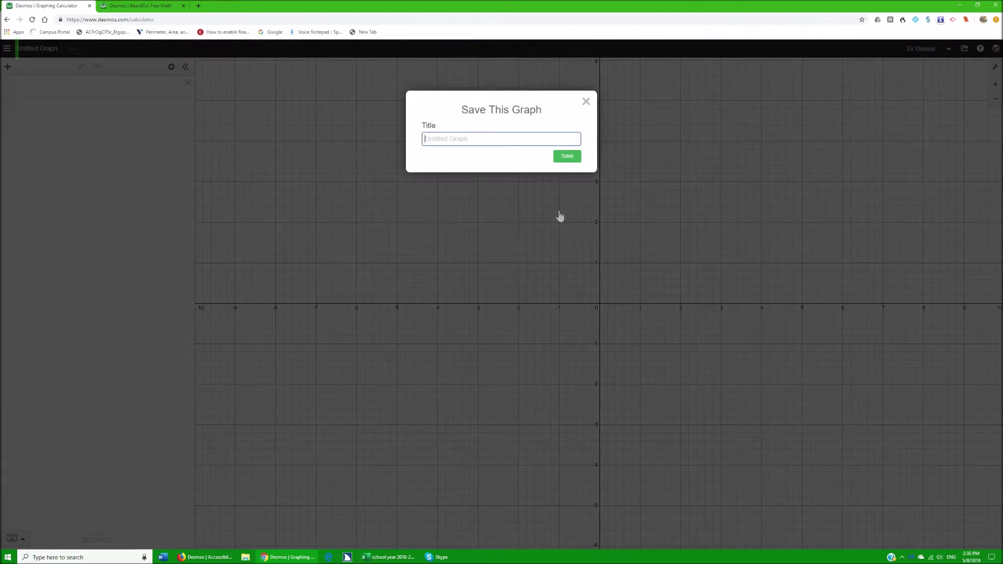
type("So much Fun")
key("Return")
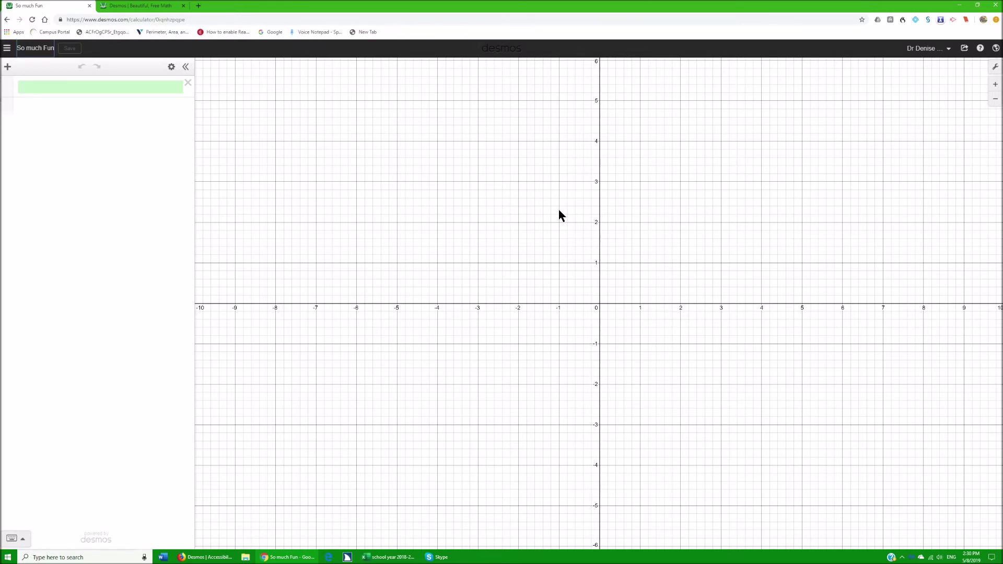
- Enter the equation y = x^2 - 1/2 as the first expression
key("Tab")
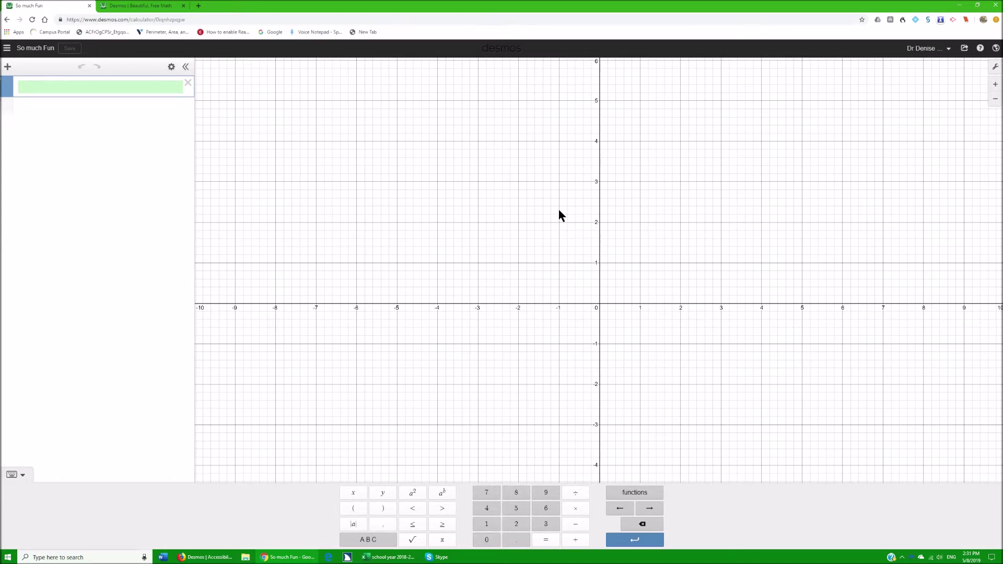
type("y =")
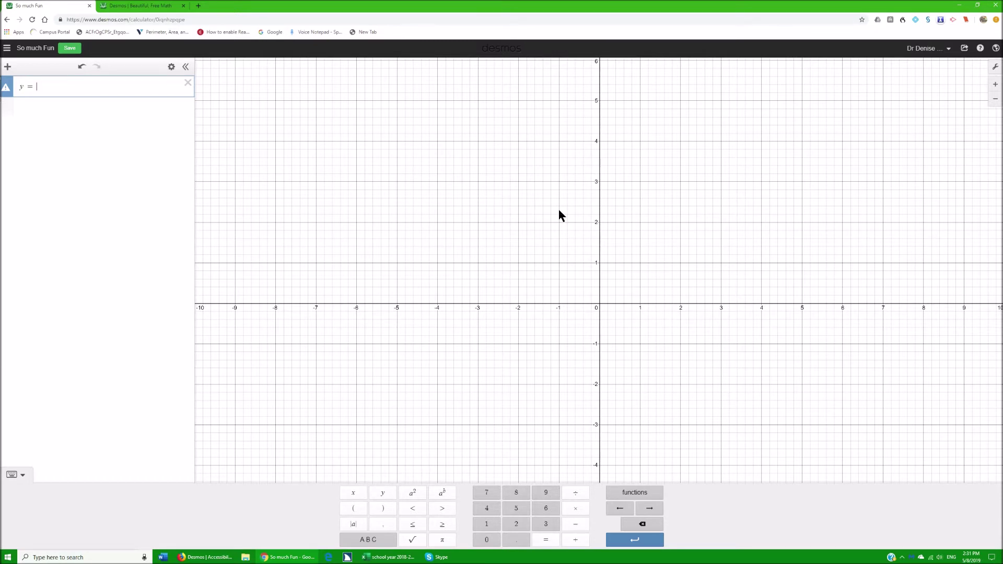
type("x")
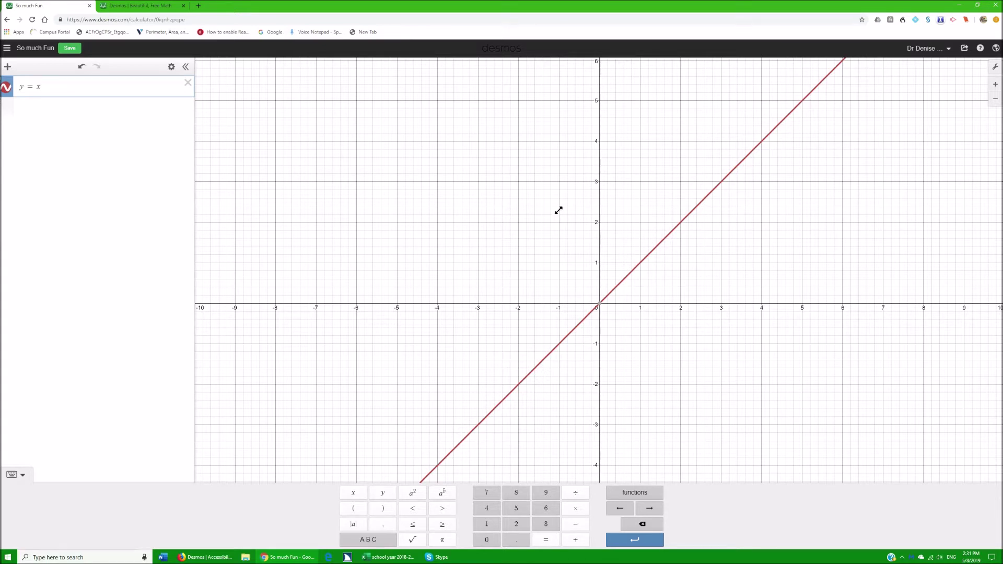
type("^2")
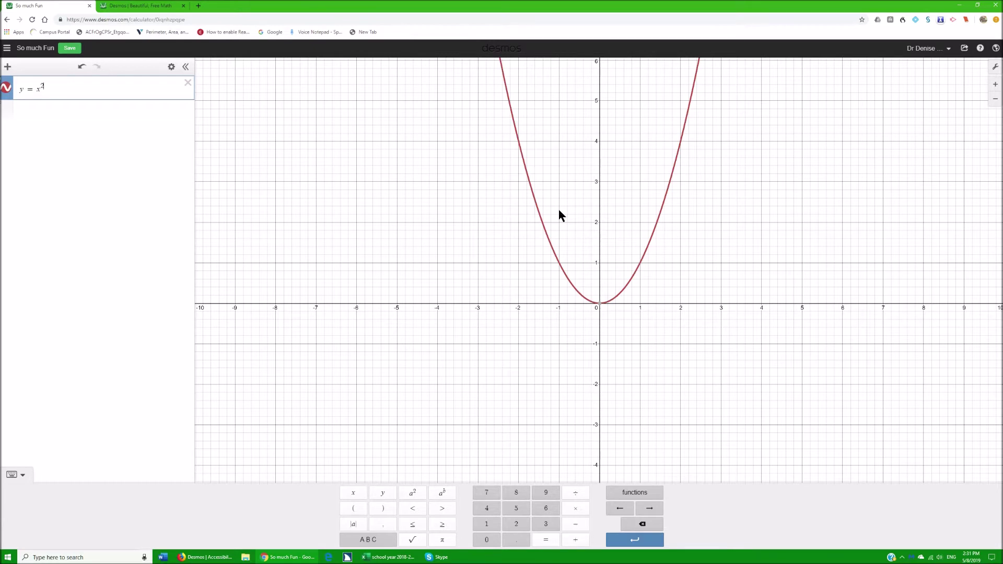
key("Right")
type("-")
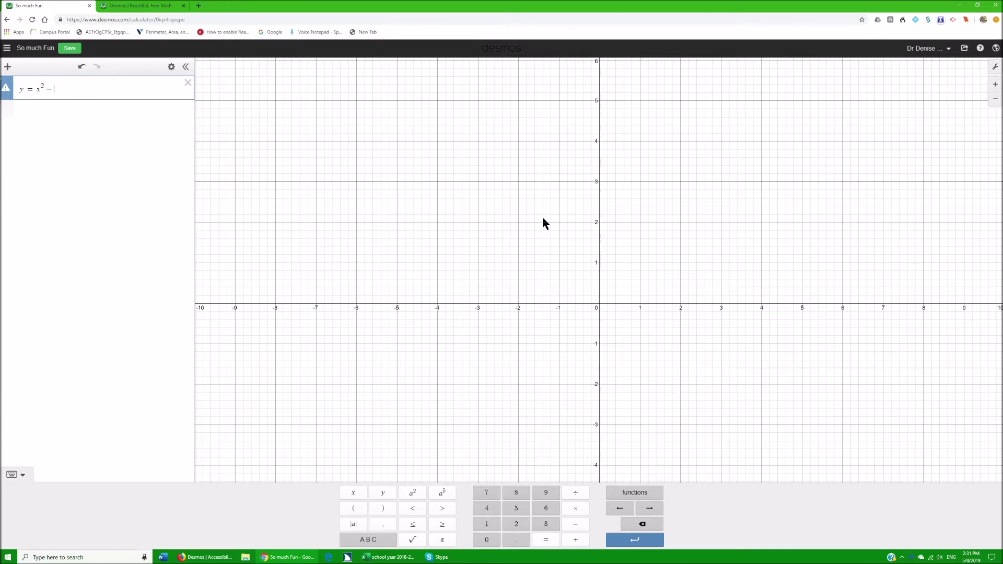
type("1/2")
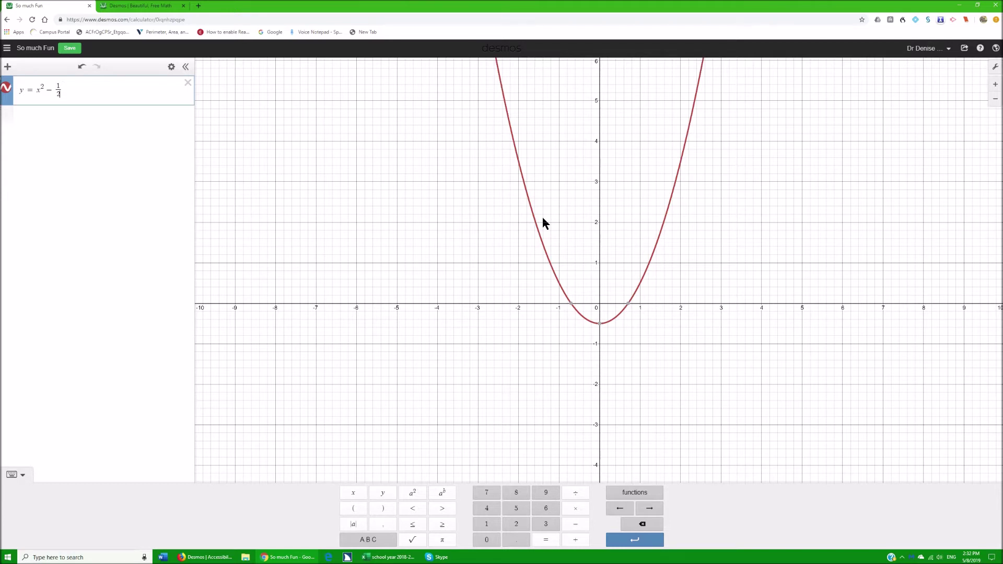
- Turn on audio trace for the parabola and listen to its points while moving along the curve in both directions
key("alt+t")
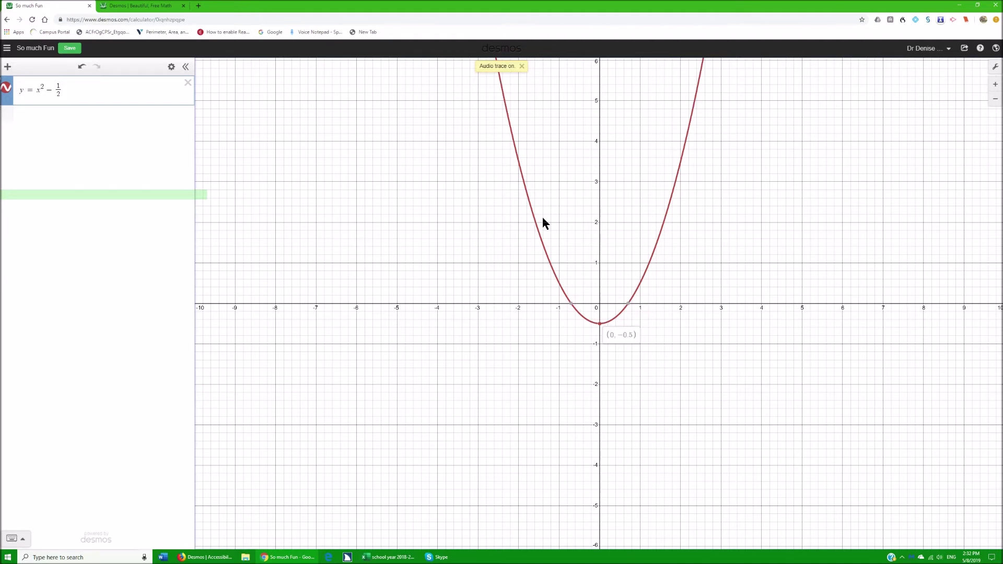
key("Right")
key("Right")
key("Right")
key("Right")
key("Left")
key("Left")
key("Left")
key("Left")
key("Left")
key("Left")
key("Left")
key("Left")
key("Left")
key("Left")
key("Left")
key("Left")
left_click(542, 217)
key("Escape")
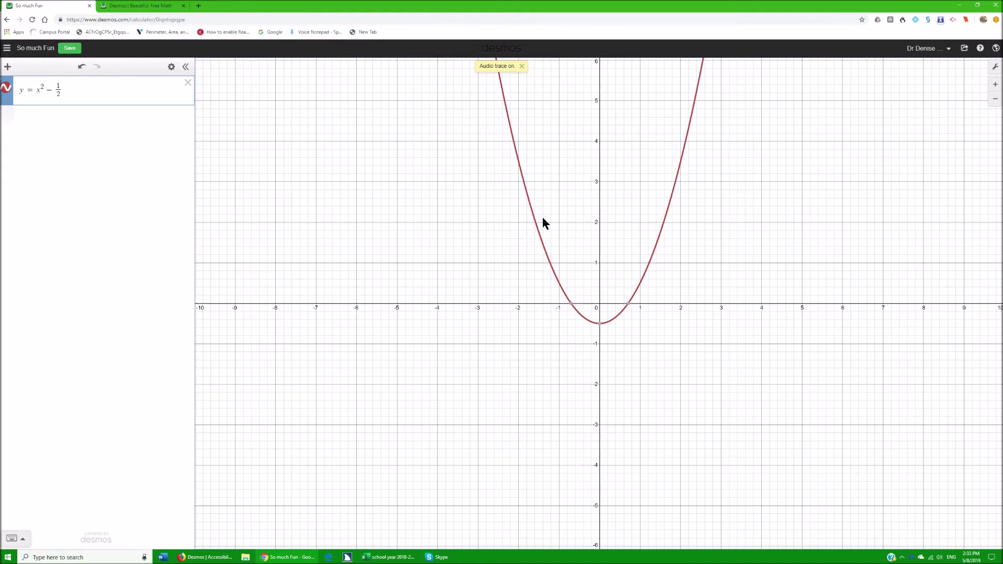
- Play the parabola's whole graph as sound and exit audio trace
key("h")
left_click(542, 217)
key("Escape")
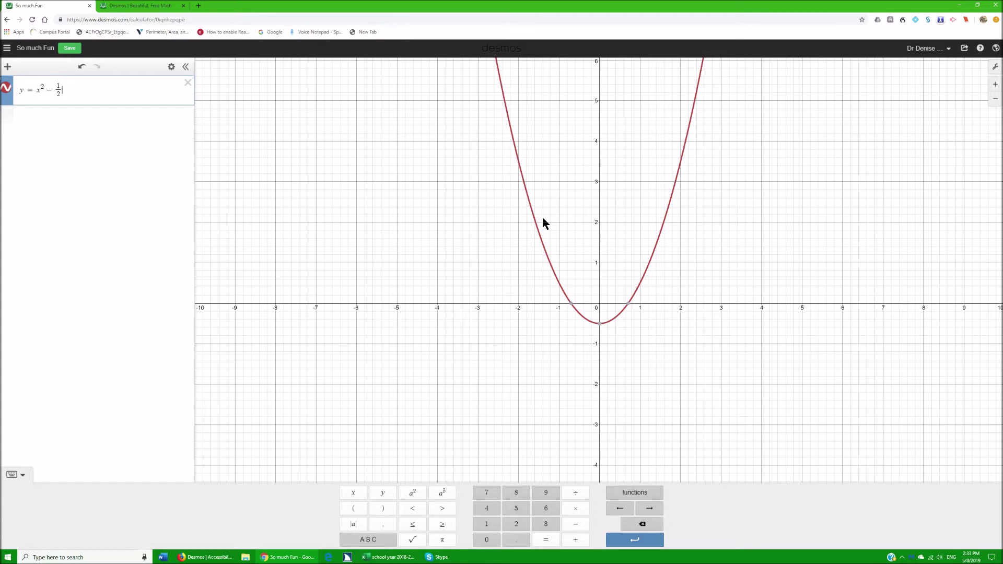
- Add a second expression with the equation y = cos(x)
key("Return")
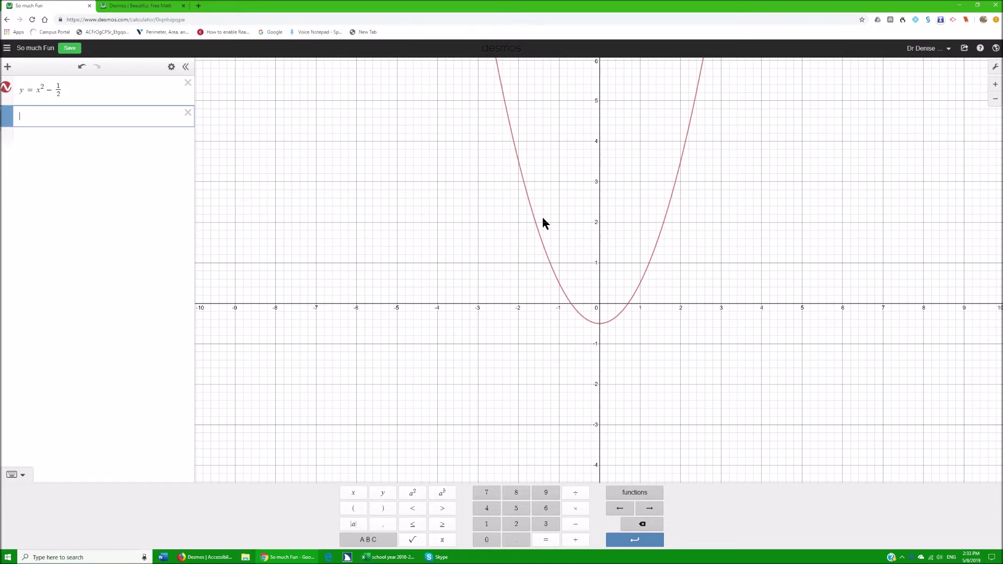
type("y=x")
type("os")
type("(x)")
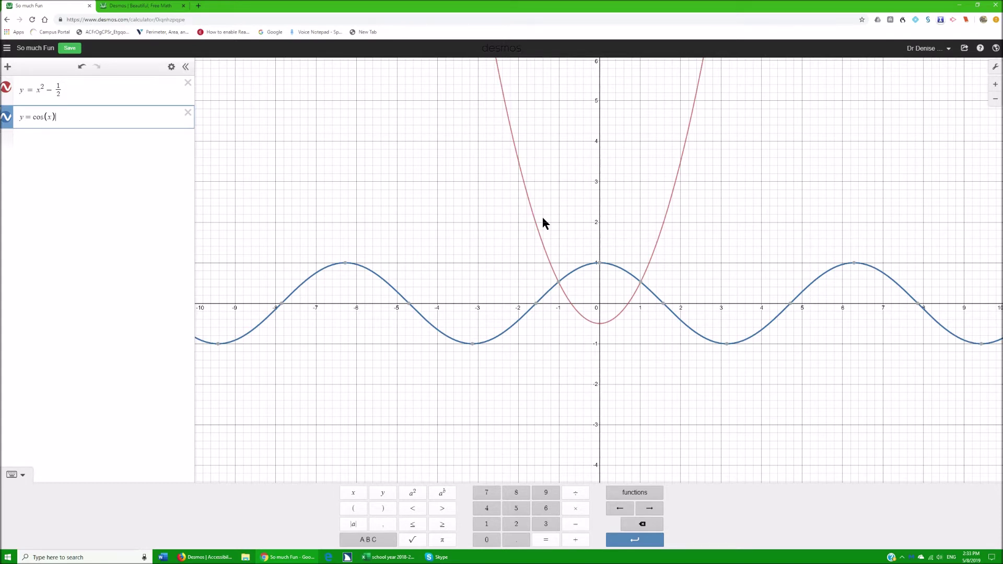
- Turn on audio trace for the cosine curve and step through its points on both sides of the y-axis
key("alt+t")
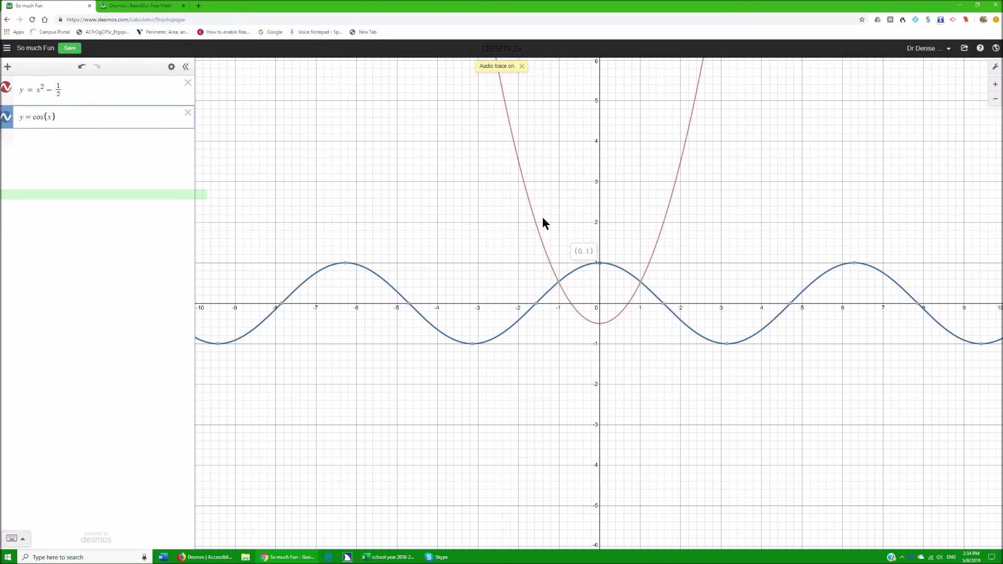
key("Right")
key("Right")
key("Right")
key("Right")
key("Right")
key("Right")
key("Right")
key("Right")
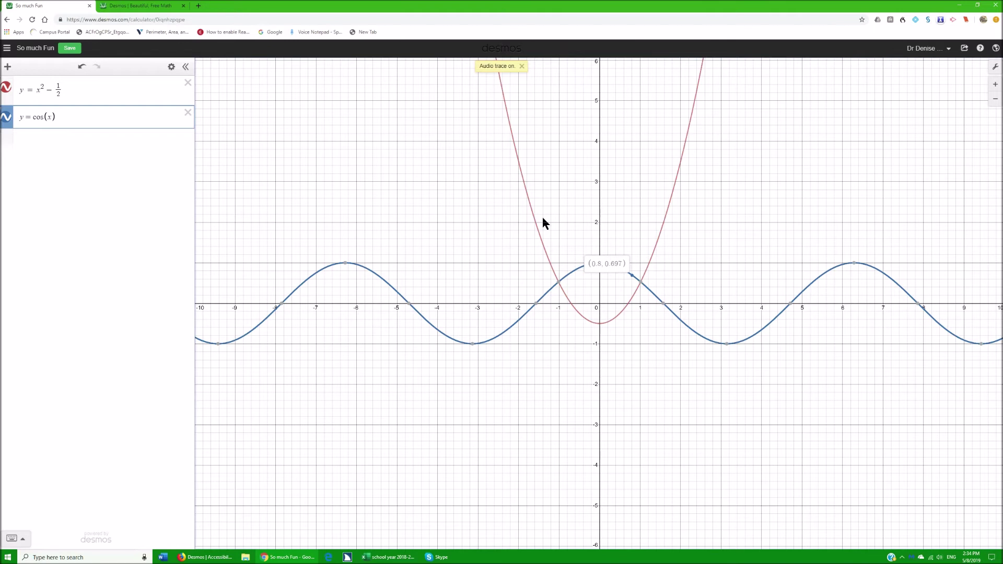
key("Left")
key("Left")
key("Left")
key("Left")
key("Left")
key("Left")
key("Left")
key("Left")
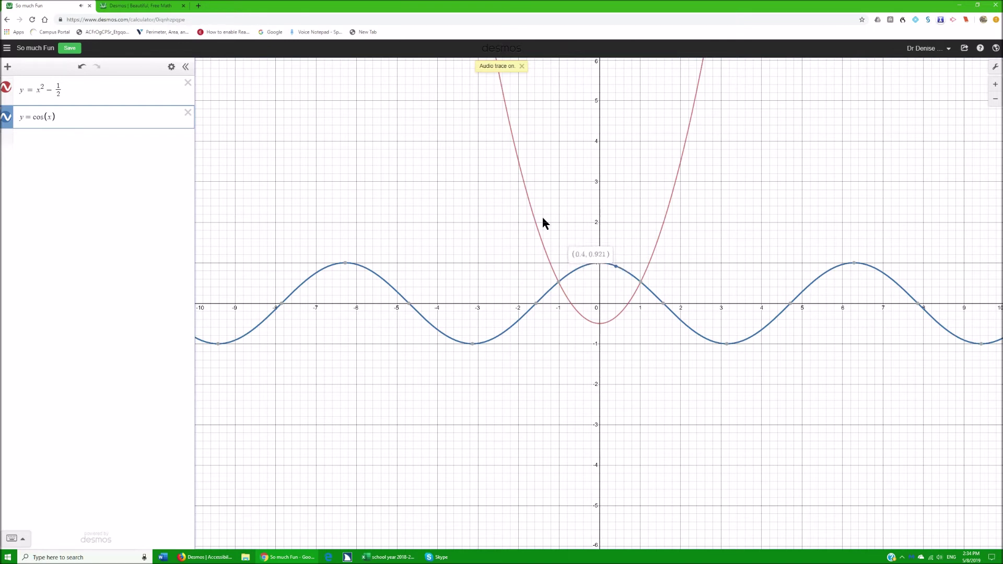
key("Left")
key("Left")
key("Left")
key("Left")
key("Left")
key("Left")
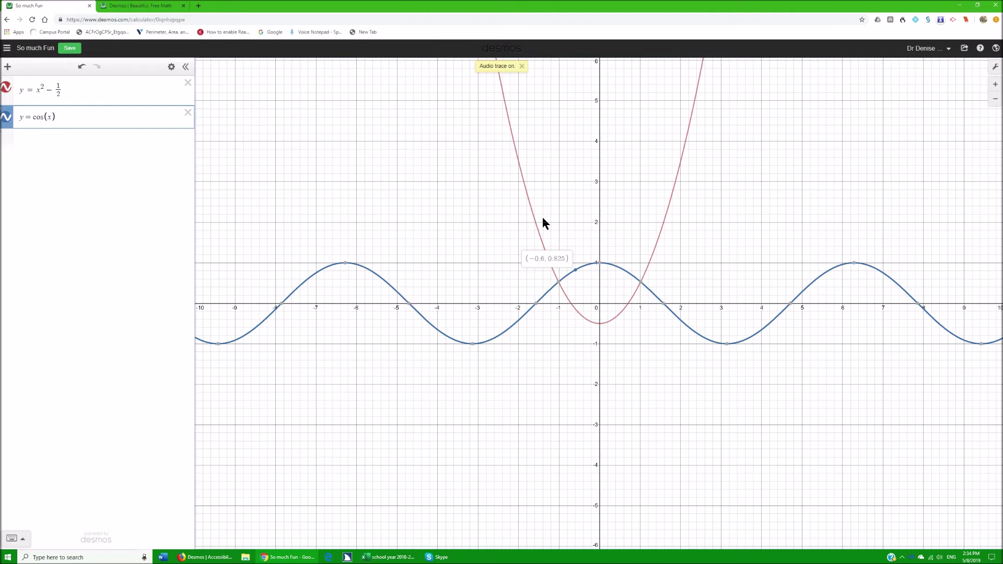
- Play the cosine graph as sound several times and exit audio trace
key("h")
key("h")
key("h")
key("Escape")
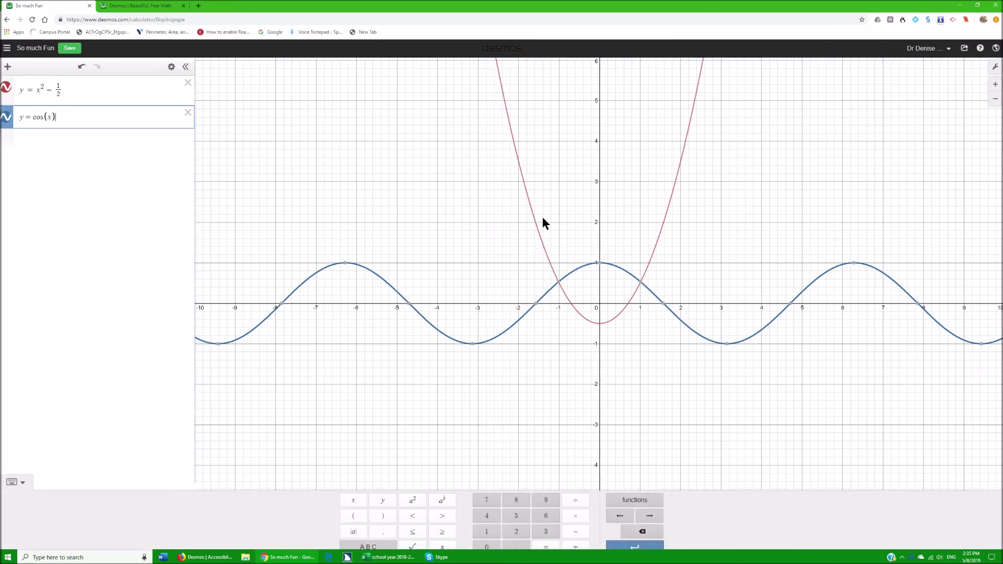
- Add a third expression with the equation x = 2
key("Return")
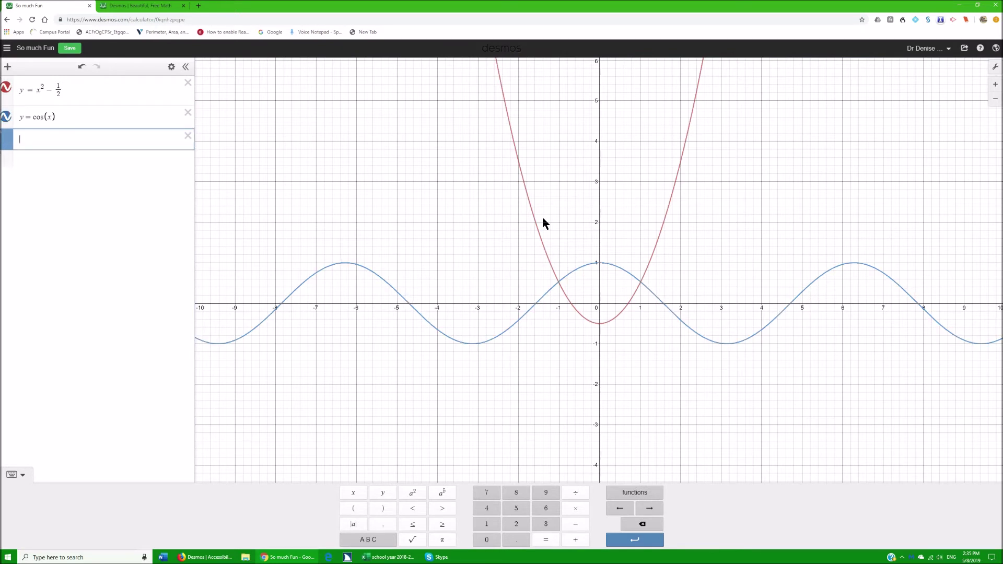
type("2")
key("BackSpace")
type("x ")
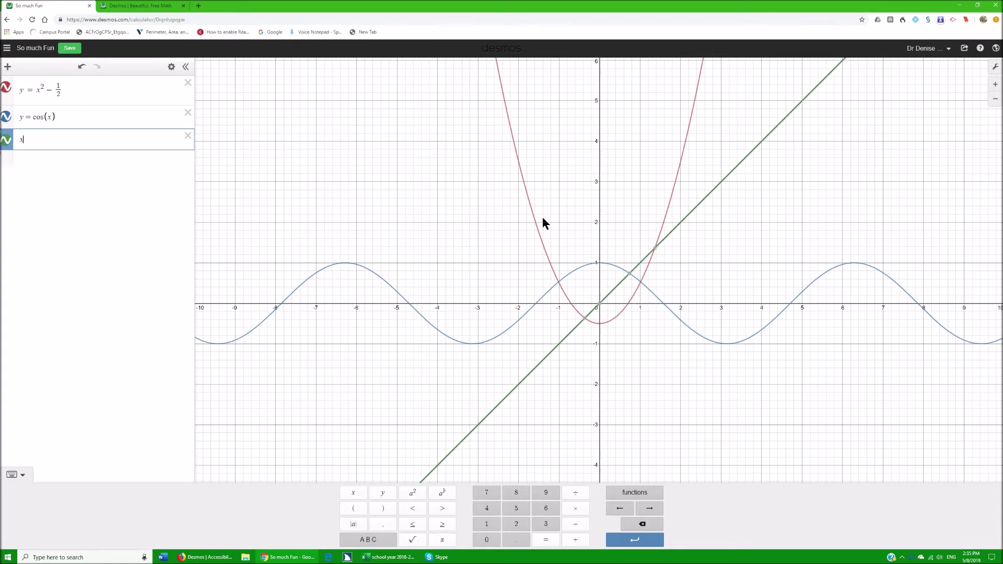
type("= 2")
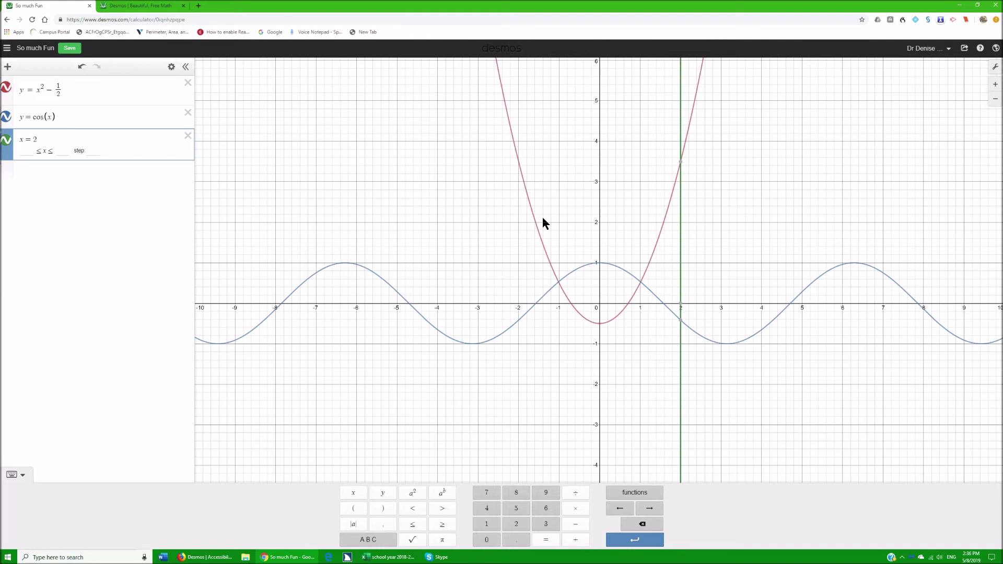
- Turn on audio trace for the vertical line x = 2 and explore its points in both directions
key("alt+t")
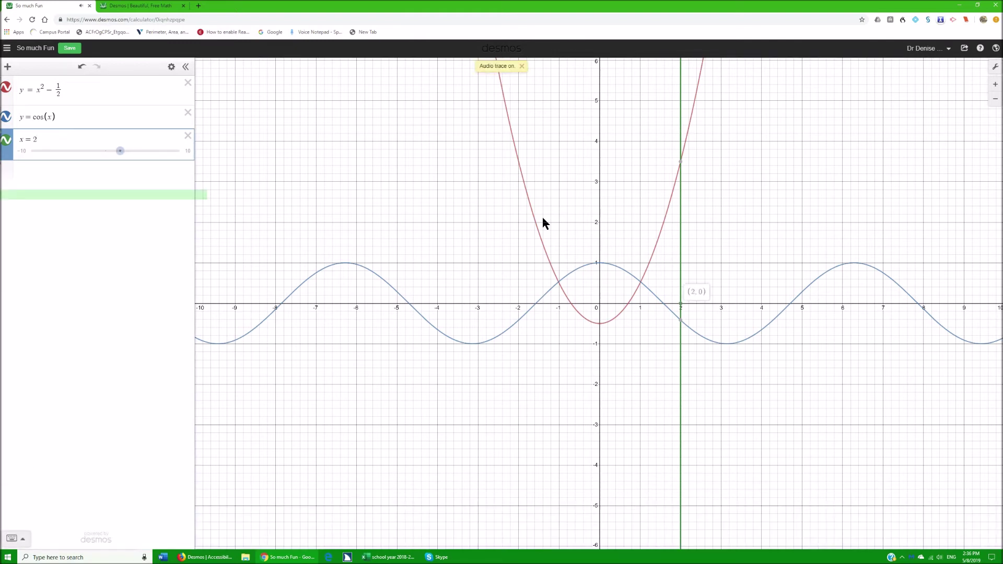
key("ctrl")
key("Left")
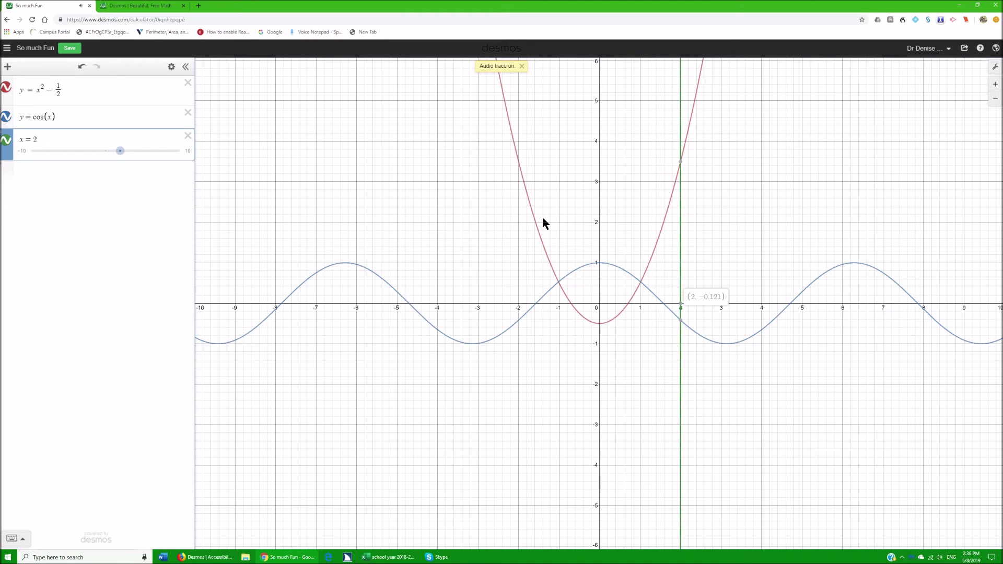
key("Left")
key("Left")
key("Left")
key("Left")
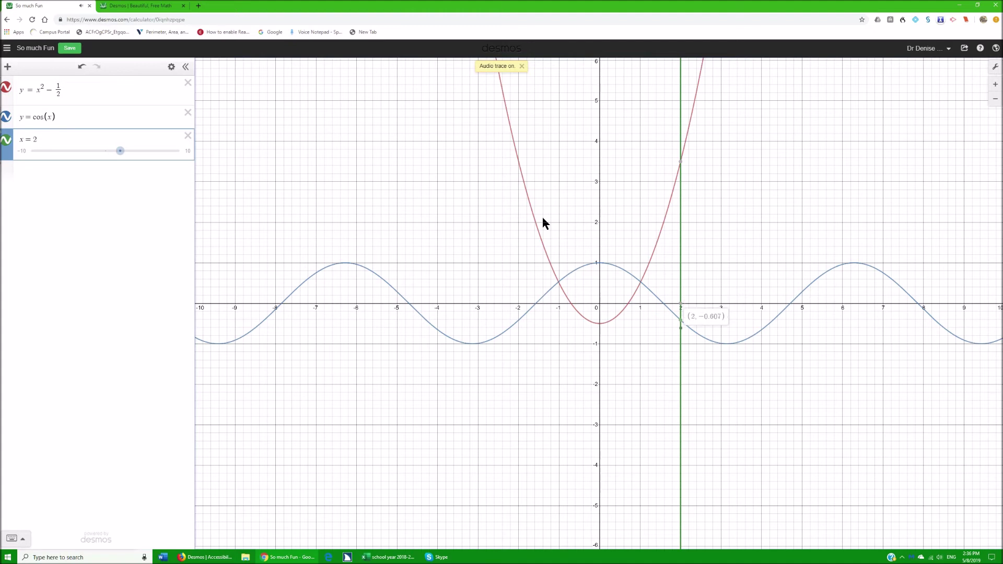
key("Right")
key("Up")
key("Up")
key("Up")
key("Up")
key("Up")
key("Up")
key("Up")
- Play the vertical line as sound, trace a few more of its points and exit audio trace
key("ctrl")
key("h")
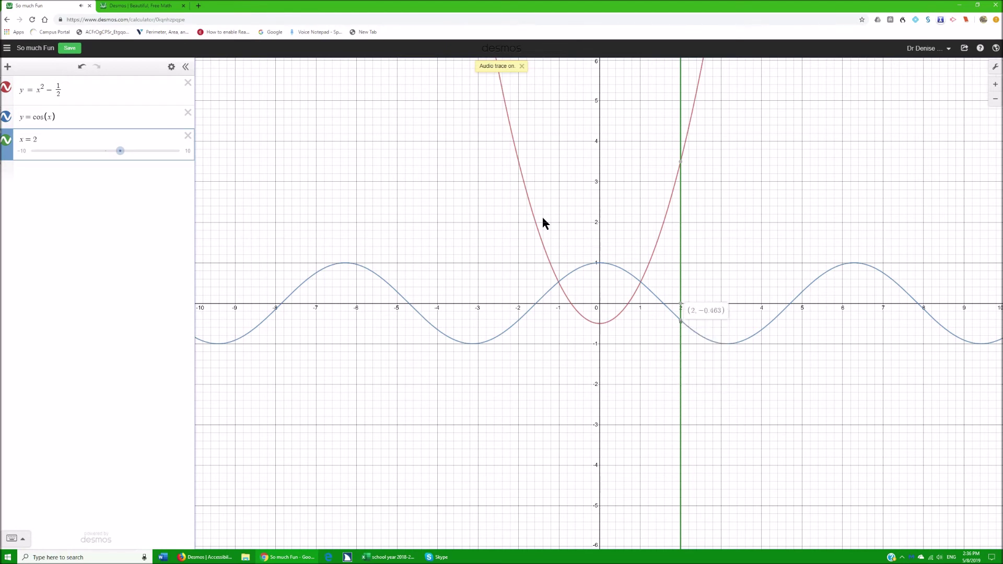
key("Right")
key("Right")
key("Right")
key("Right")
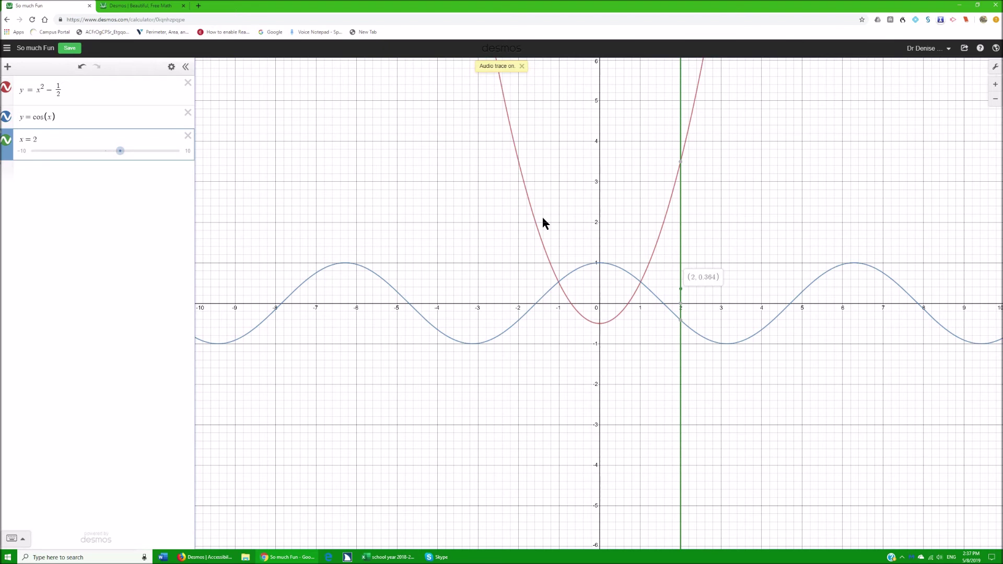
key("Escape")
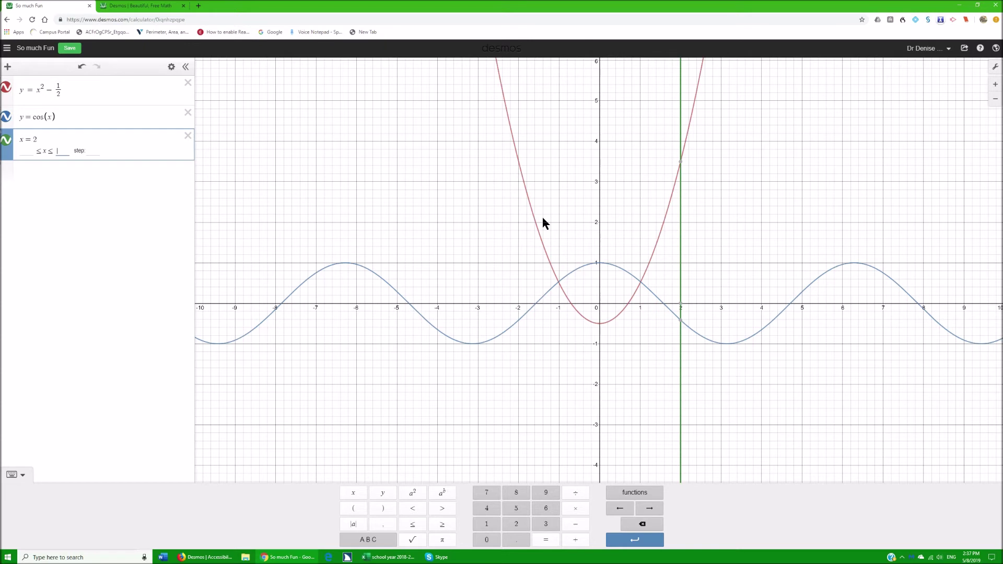
- Choose the Graph Settings control from the screen reader's list of form fields and turn on Projector Mode
key("Insert+F5")
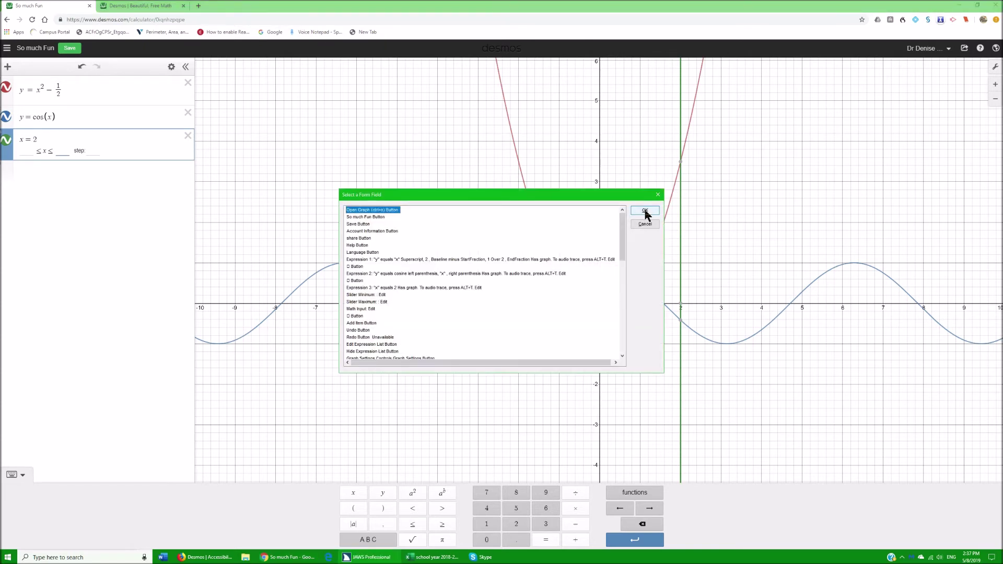
key("g")
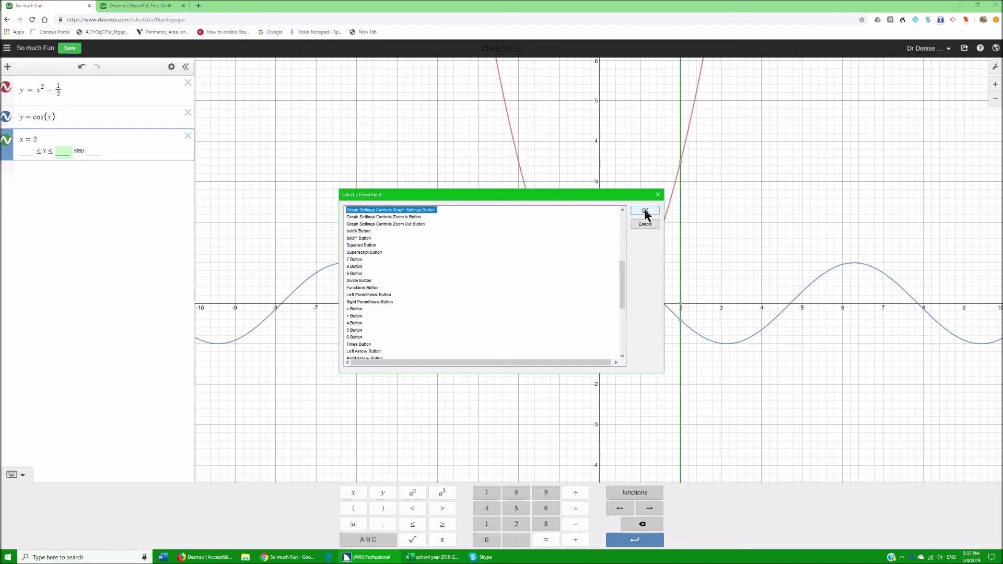
left_click(645, 210)
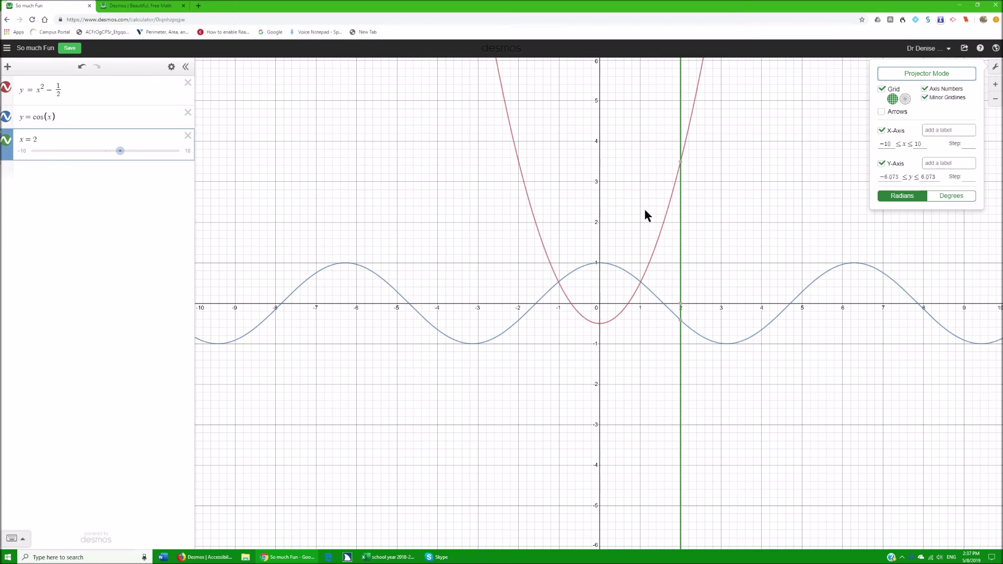
key("Return")
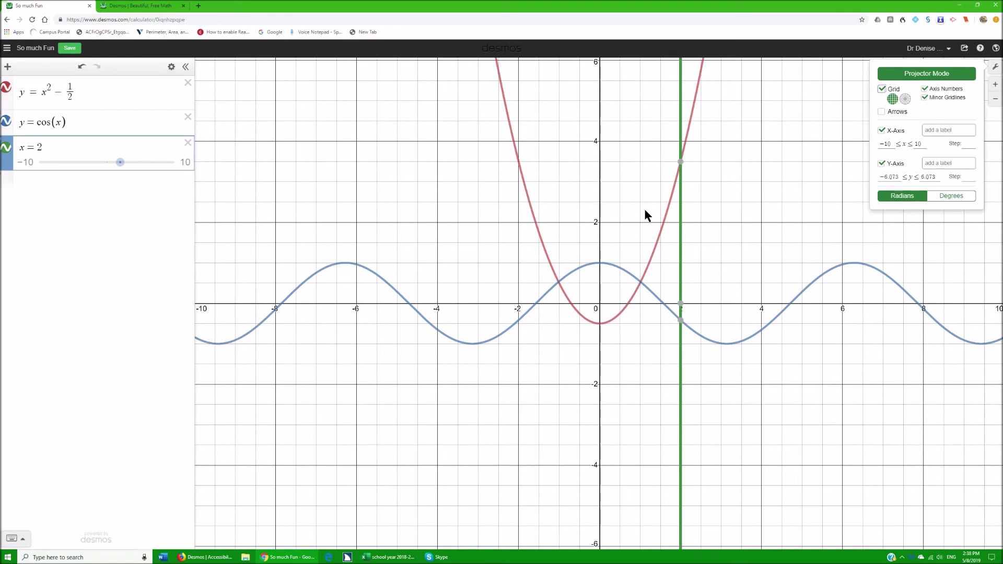
- Turn the grid off and back on, and switch it to polar and back to rectangular
key("space")
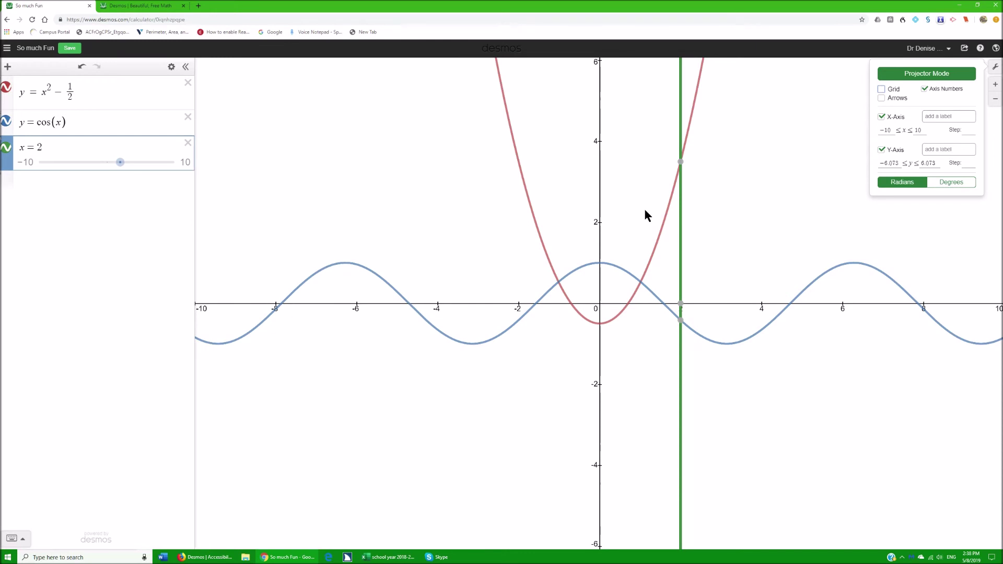
key("space")
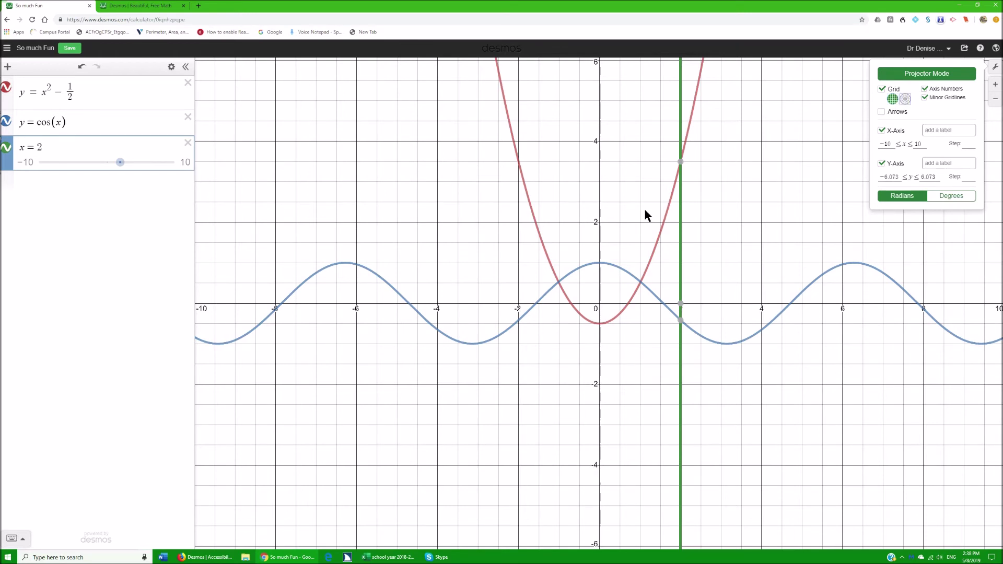
key("Return")
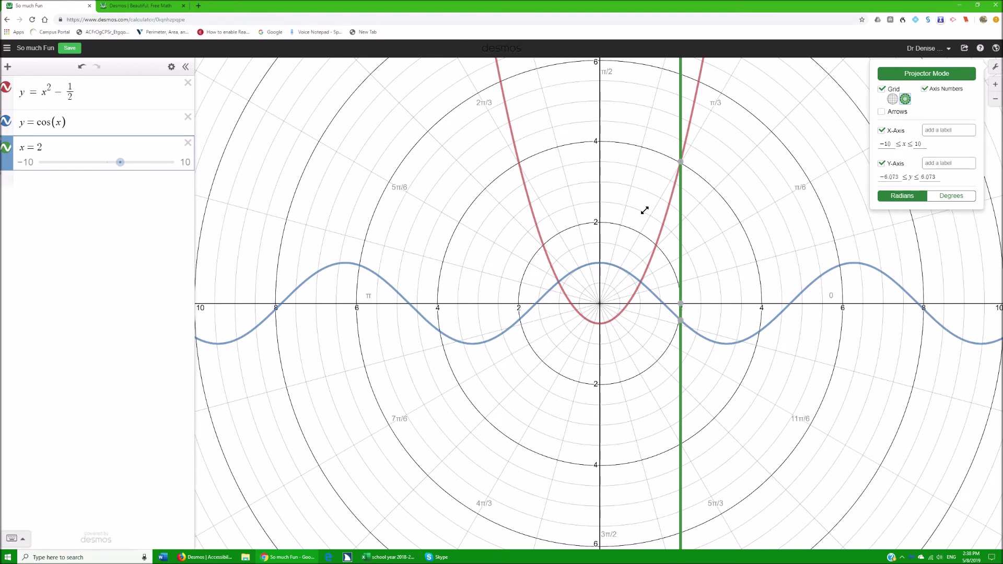
key("space")
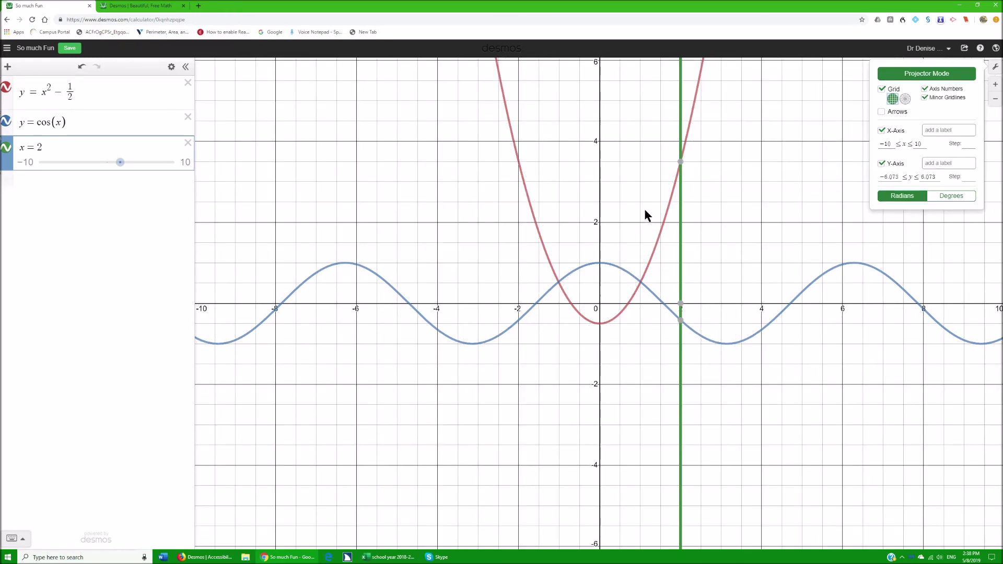
- Label the x-axis Dogs in the graph settings
key("Tab")
key("Tab")
key("Tab")
key("Tab")
key("Tab")
type("Dogs")
key("Tab")
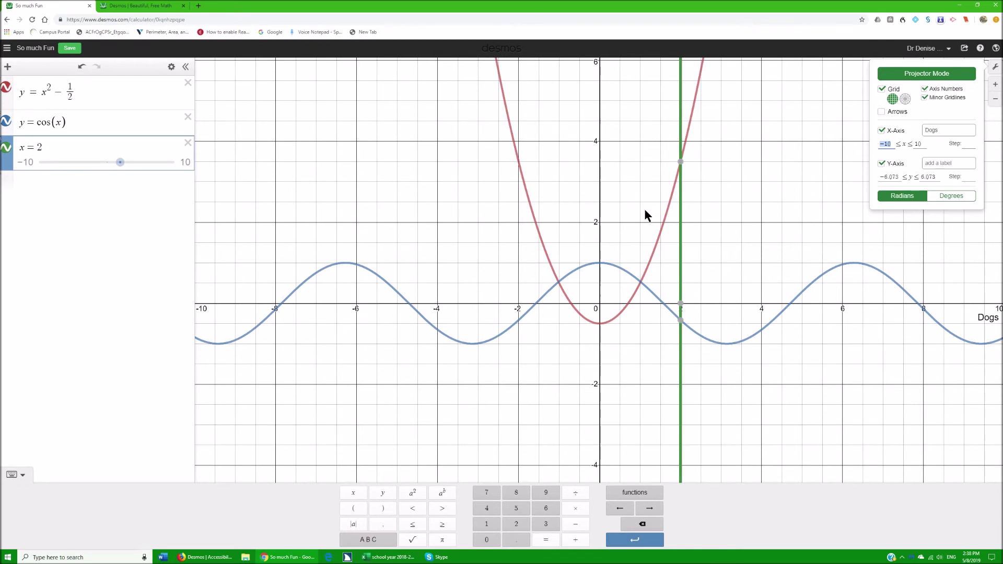
- Label the y-axis Cats and close the graph settings
key("Tab")
key("Tab")
key("Tab")
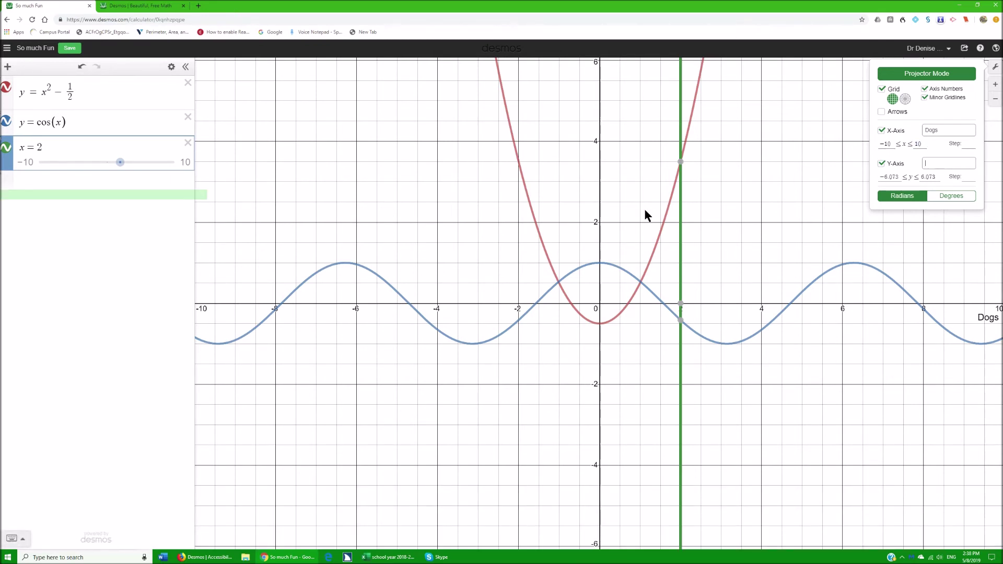
type("Cats")
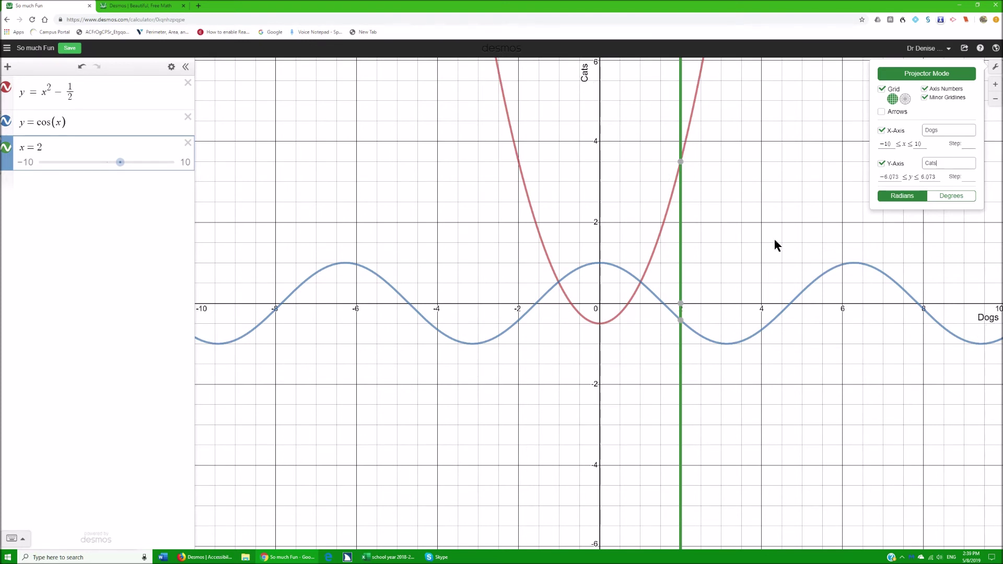
left_click(783, 393)
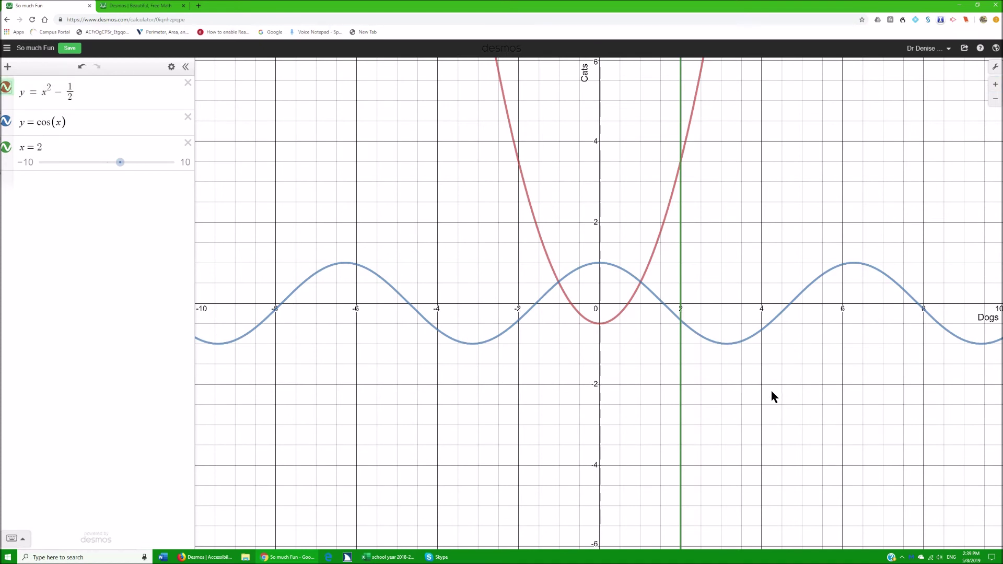
- Move through the expressions to a new empty line, open the graph list and start a new blank graph
key("Down")
key("Down")
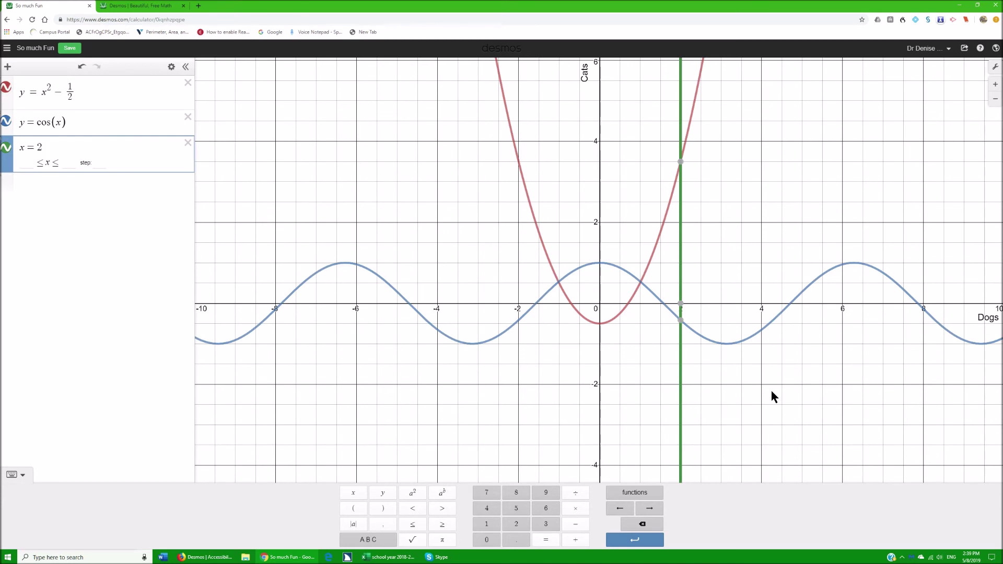
key("Down")
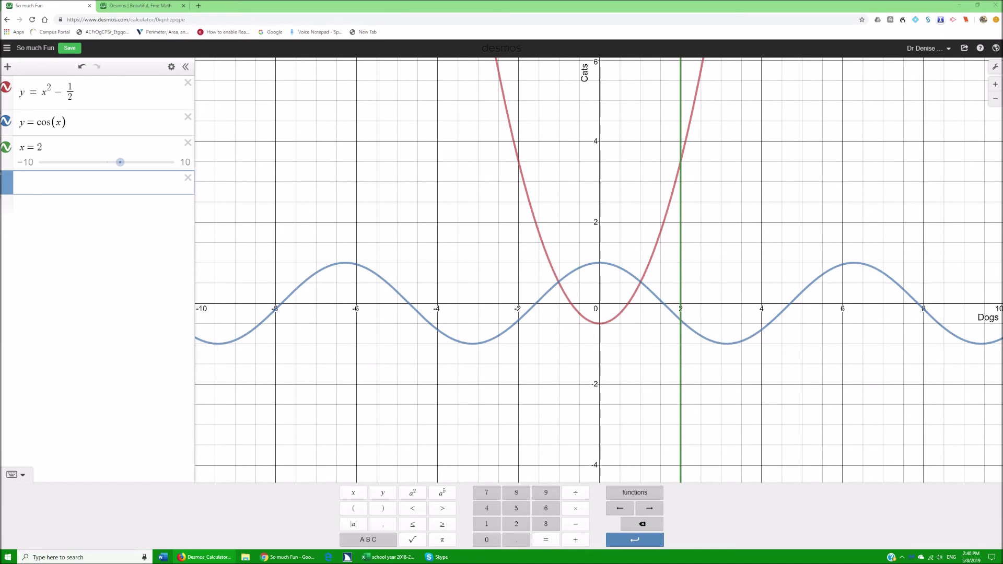
key("alt+Tab")
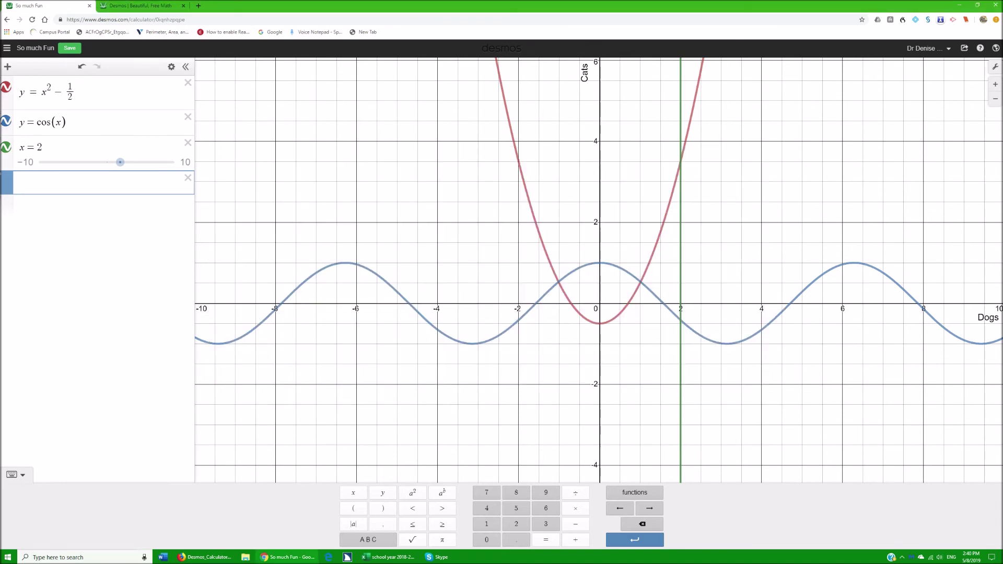
key("ctrl+o")
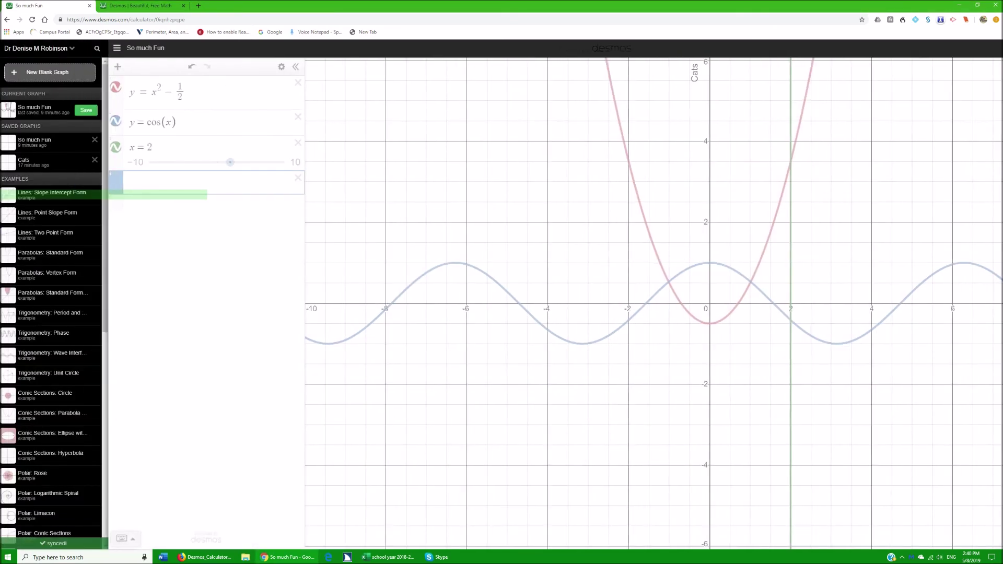
key("Return")
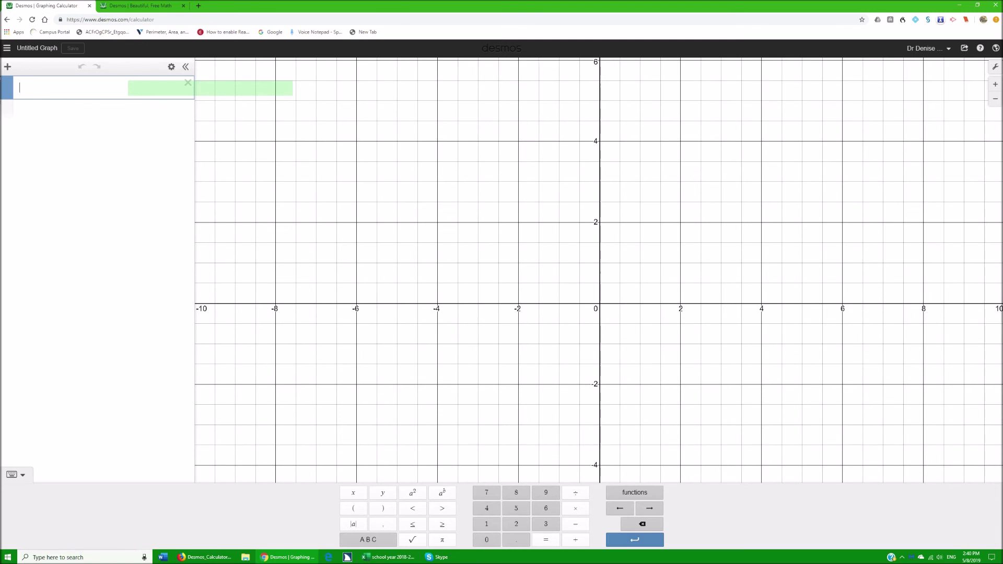
- Define the list a = [1,2,3] in the first expression and start a second expression
type("a")
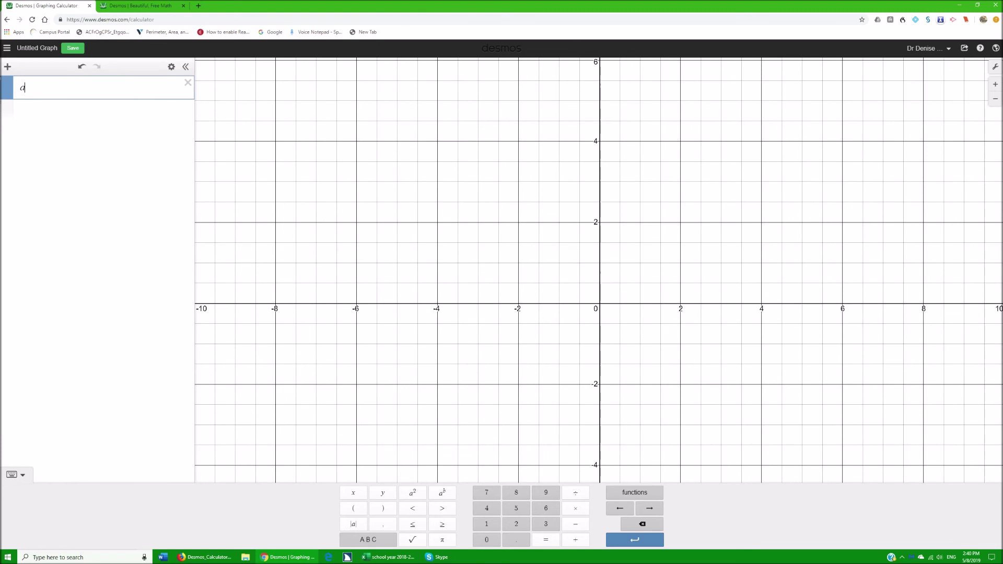
type("=[")
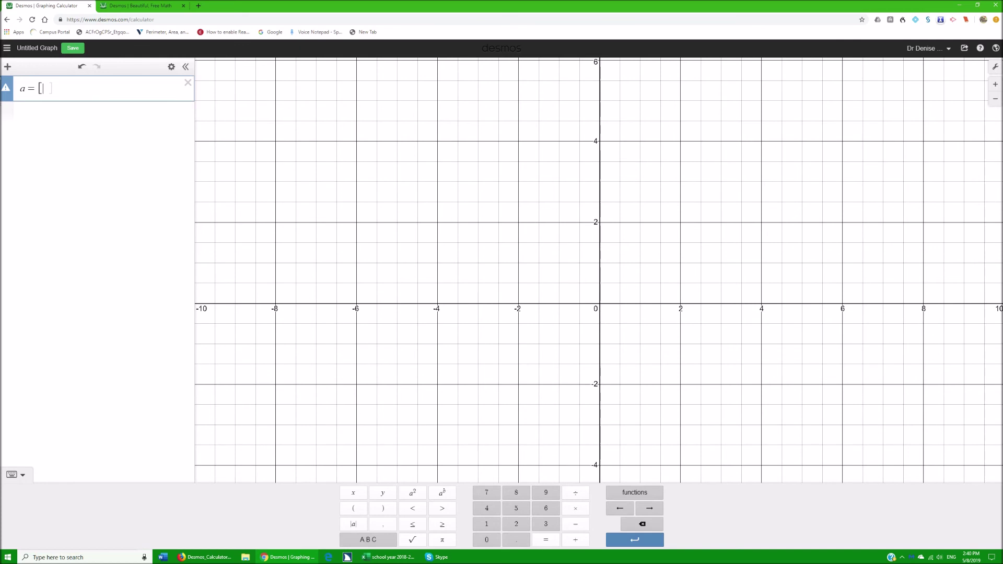
type("1,2,")
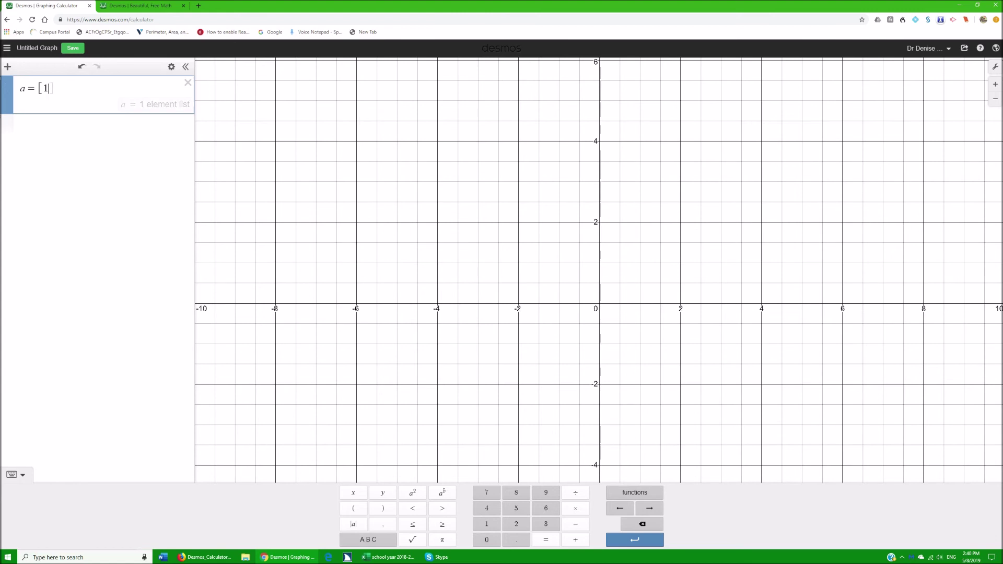
type("3")
key("Return")
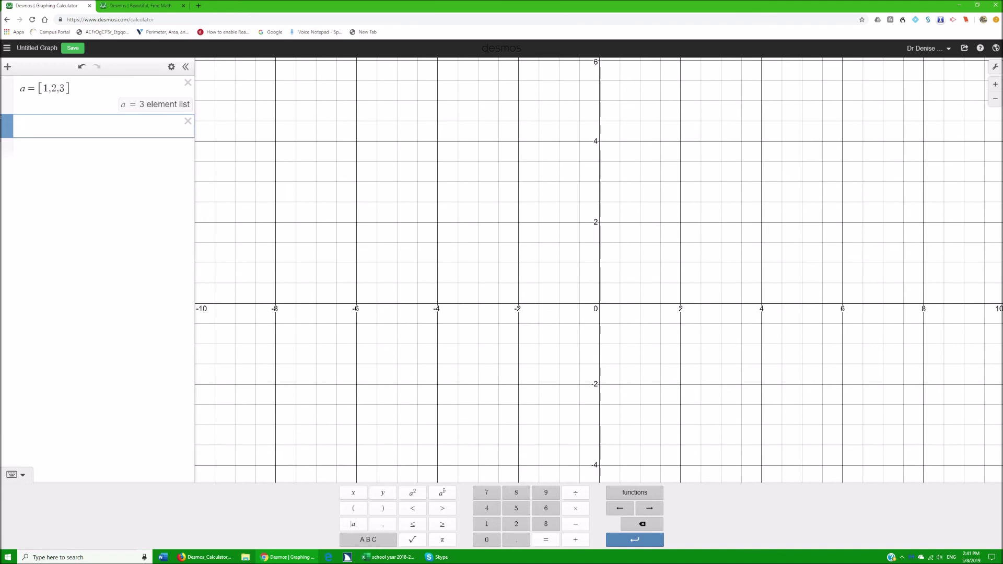
- Enter y = a · sin(x) as the second expression to graph a family of sine curves
type("y=")
type("a")
type("*si")
type("n")
type("(")
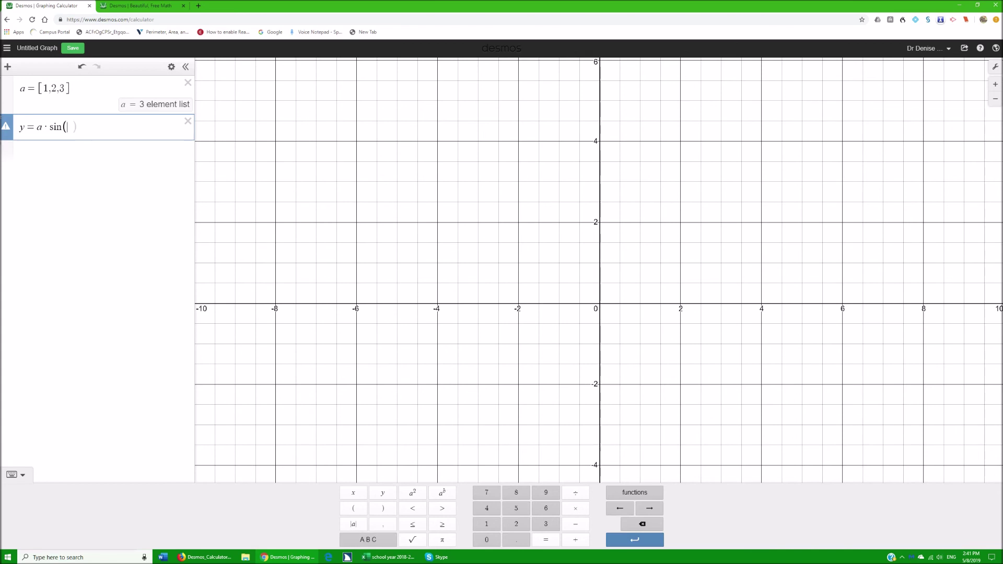
type("x)")
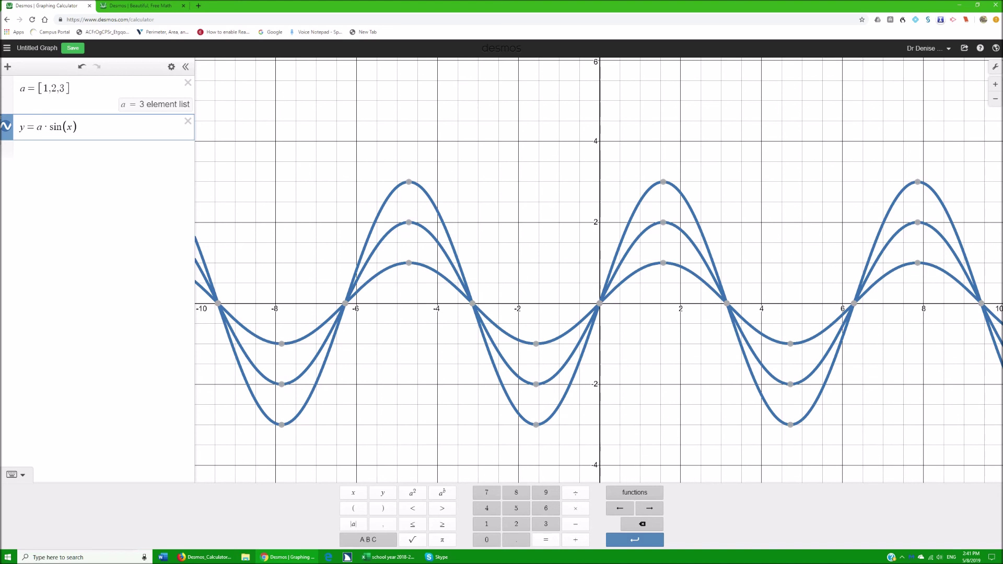
- Turn on audio trace for the sine curves and step through points with increasing x up to (π/2, 1)
key("alt+t")
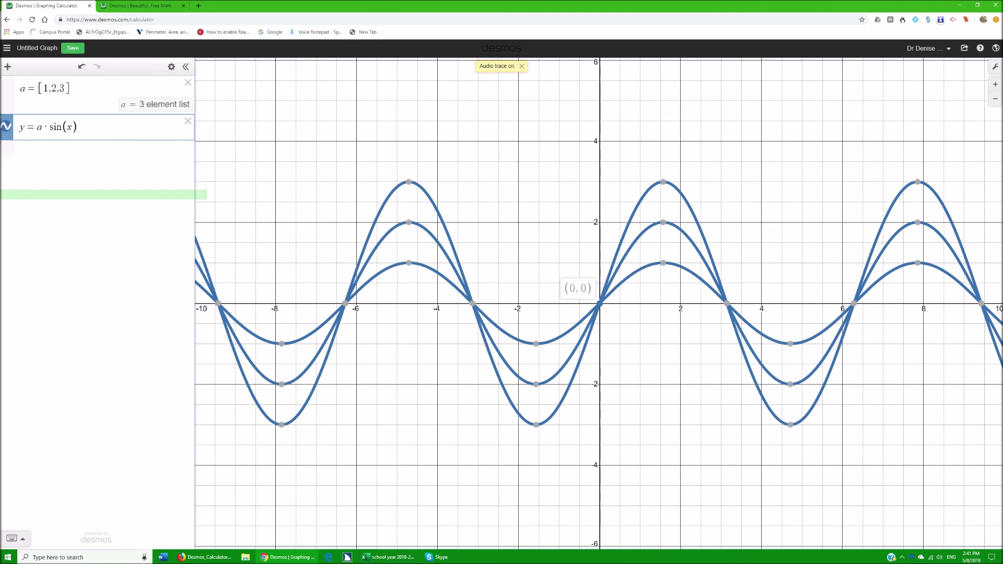
key("Right")
key("Right")
key("Right")
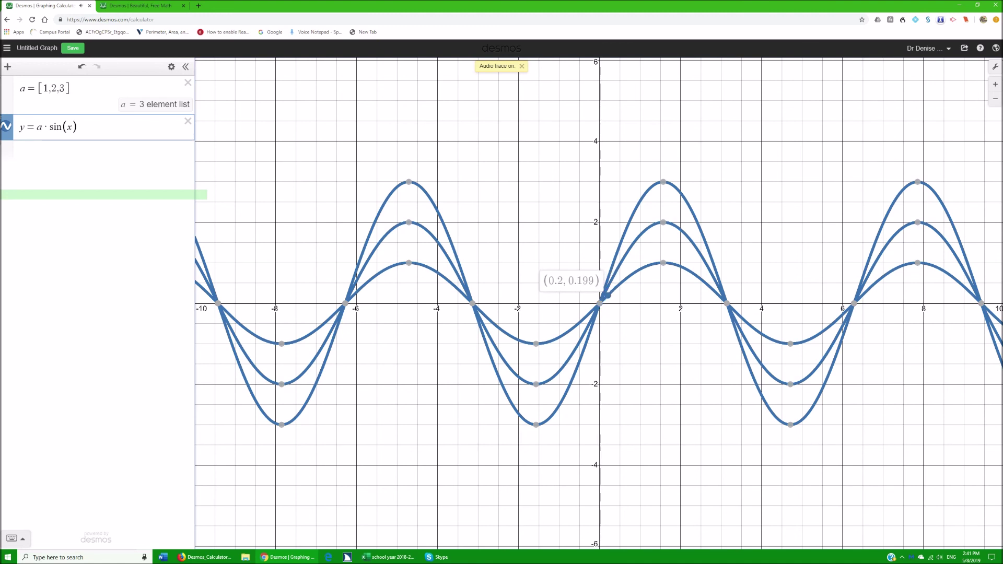
key("Right")
key("Right")
key("Right")
key("Right")
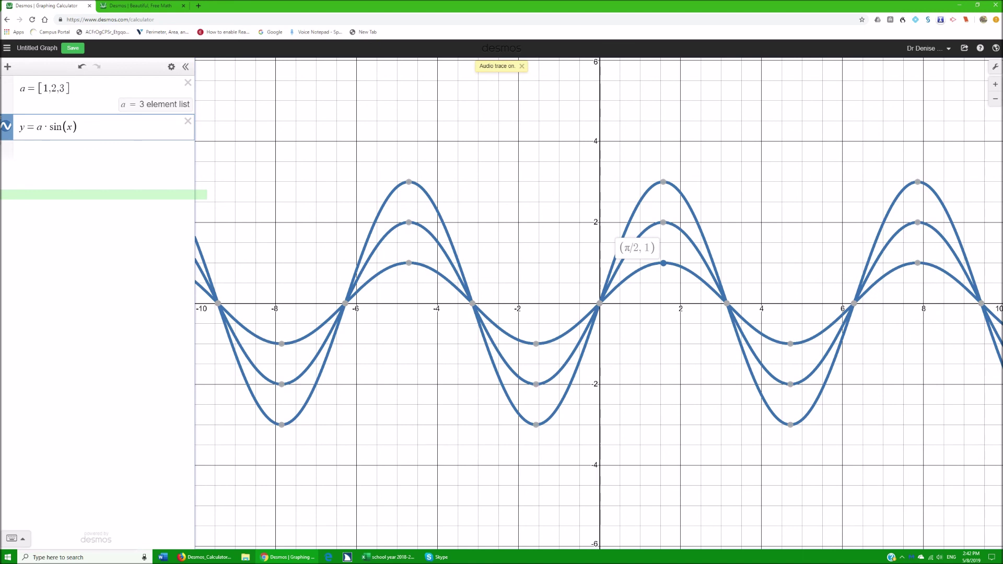
- Trace the sine curve in the direction of decreasing x, through the origin to the point (−π/2, −1)
key("Left")
key("Left")
key("Left")
key("Left")
key("Left")
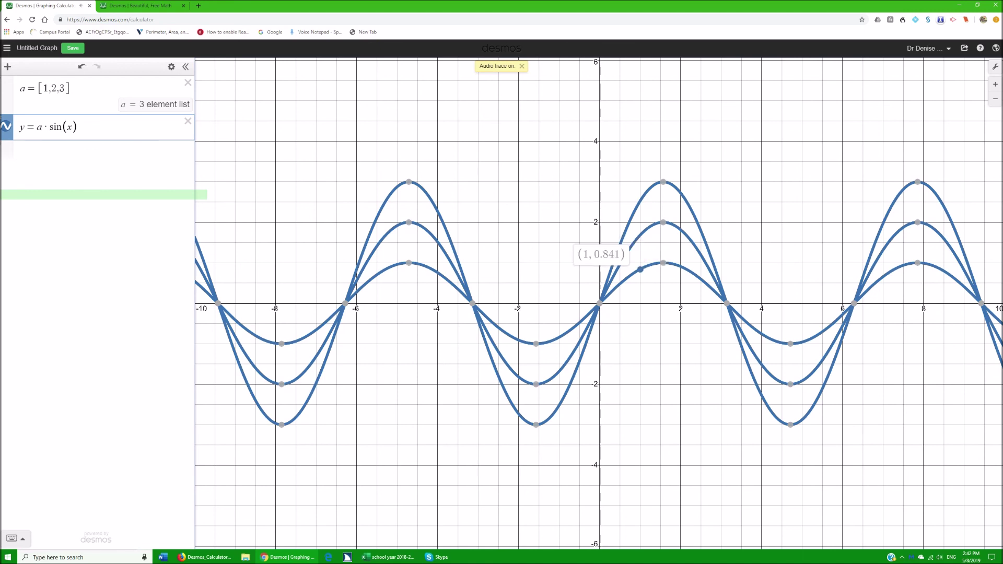
key("Left")
key("Left")
key("Left")
key("Left")
key("Left")
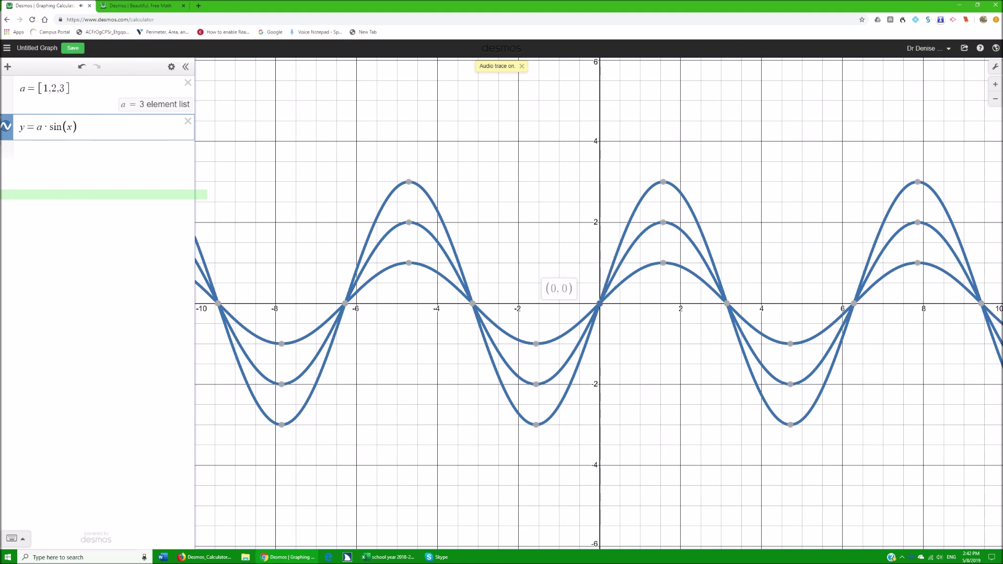
key("Left")
key("Left")
key("Left")
key("Left")
key("Left")
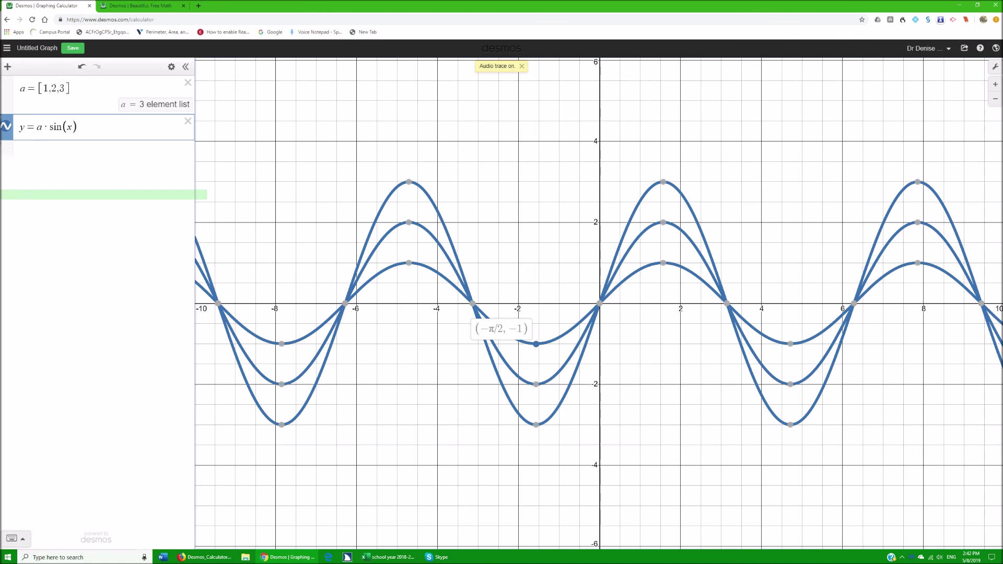
- Enlarge the page by two zoom levels and play the traced sine curve as sound
key("ctrl+plus")
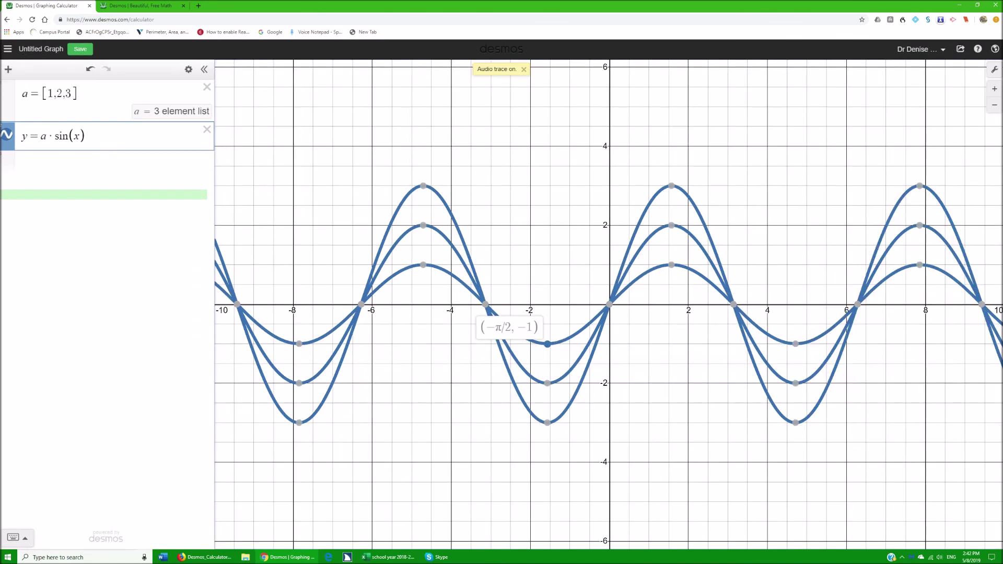
key("ctrl+plus")
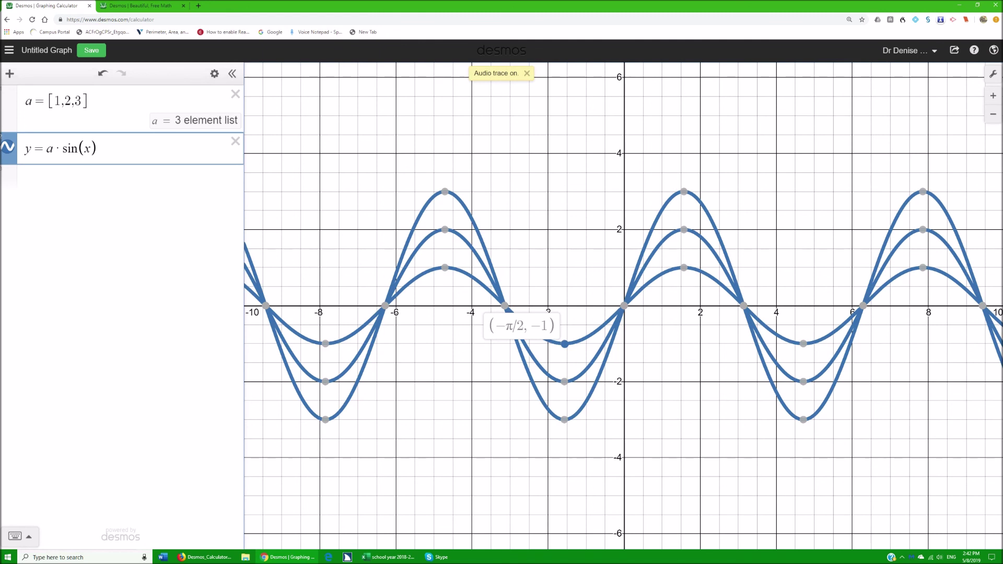
key("h")
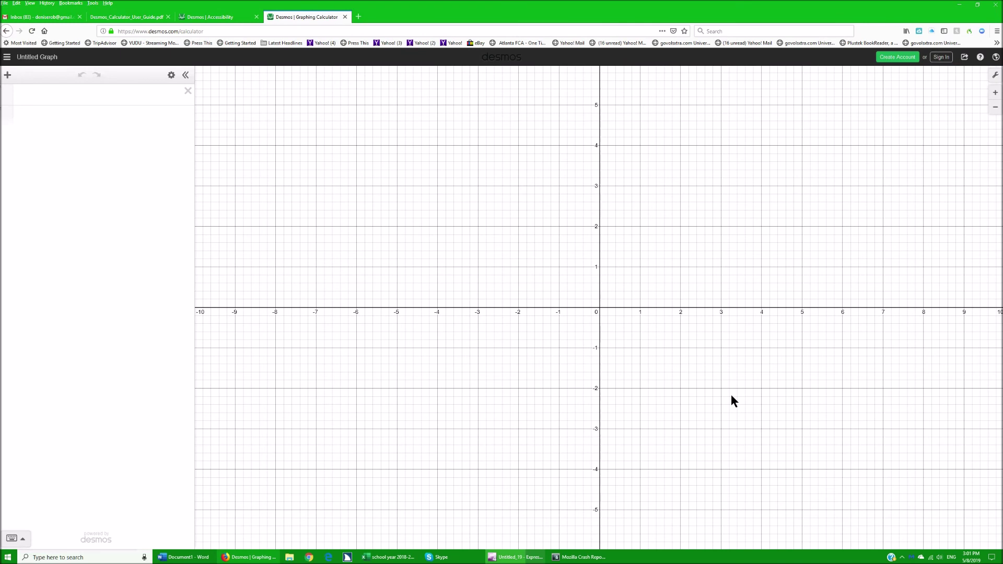
- Open the Windows keyboard shortcuts reference for the blank graph in Firefox
key("ctrl+slash")
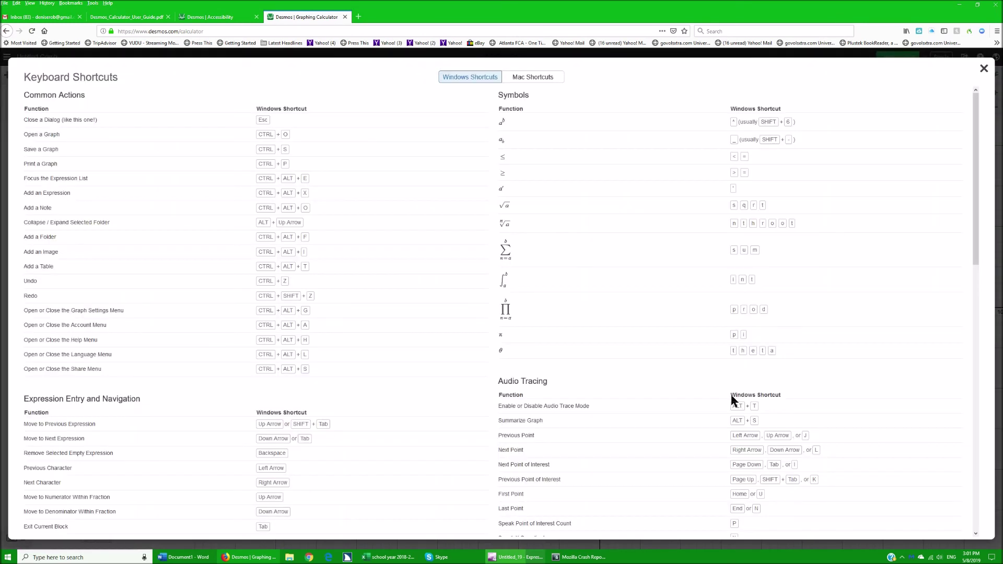